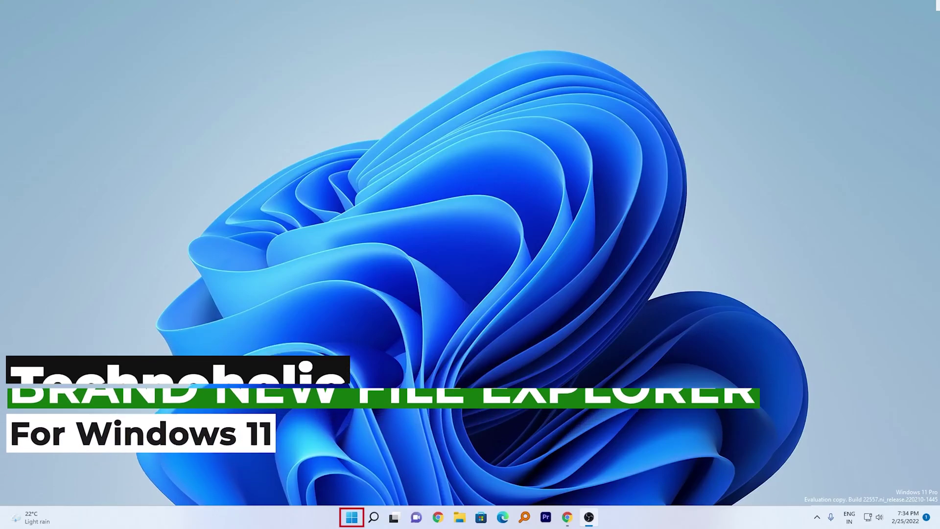
# Launch Microsoft Store by searching 'st' from the Start menu.
pyautogui.press('super')
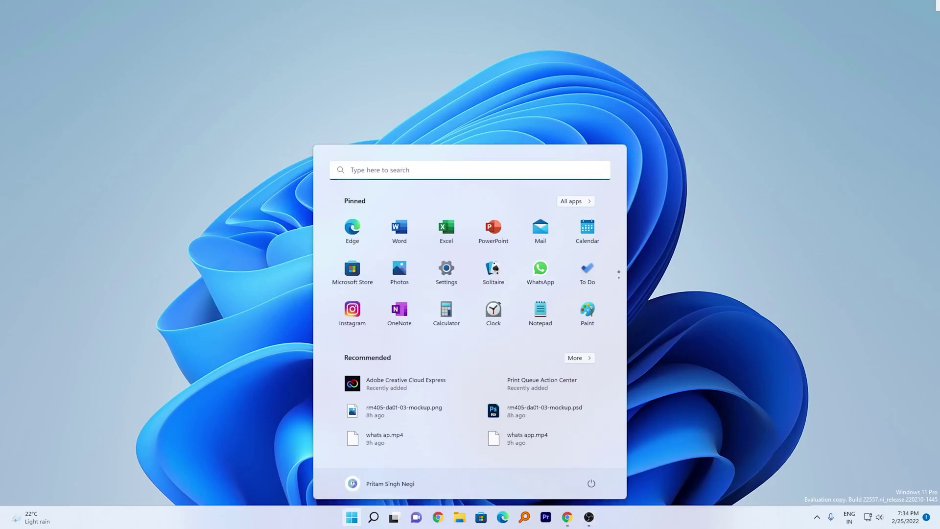
pyautogui.click(395, 170)
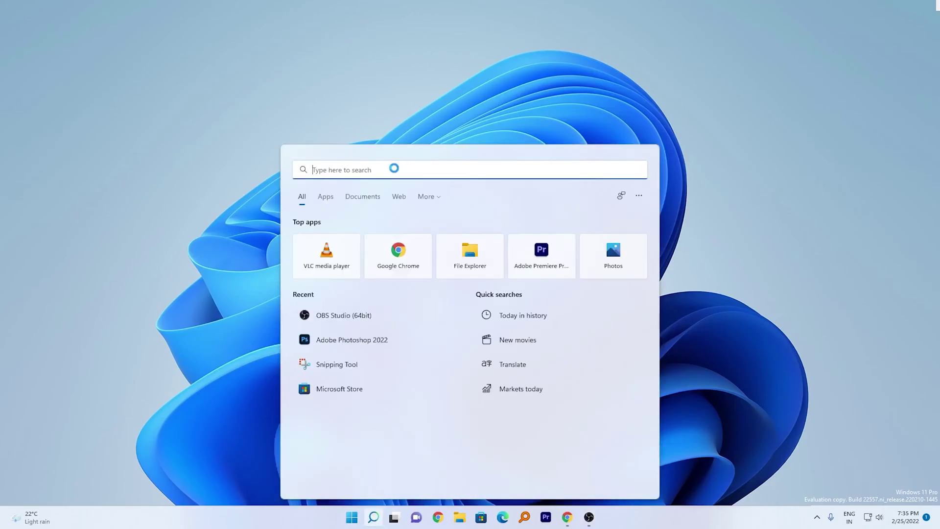
pyautogui.write('st')
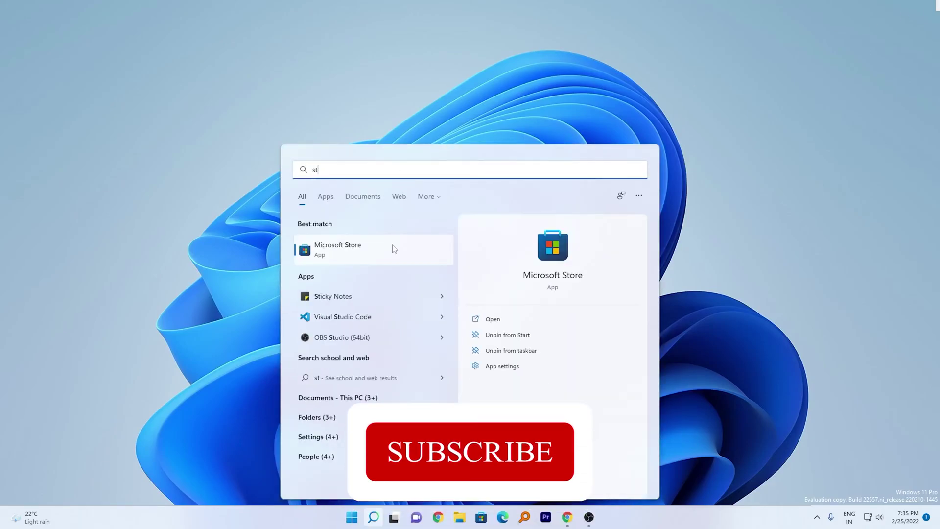
pyautogui.click(394, 249)
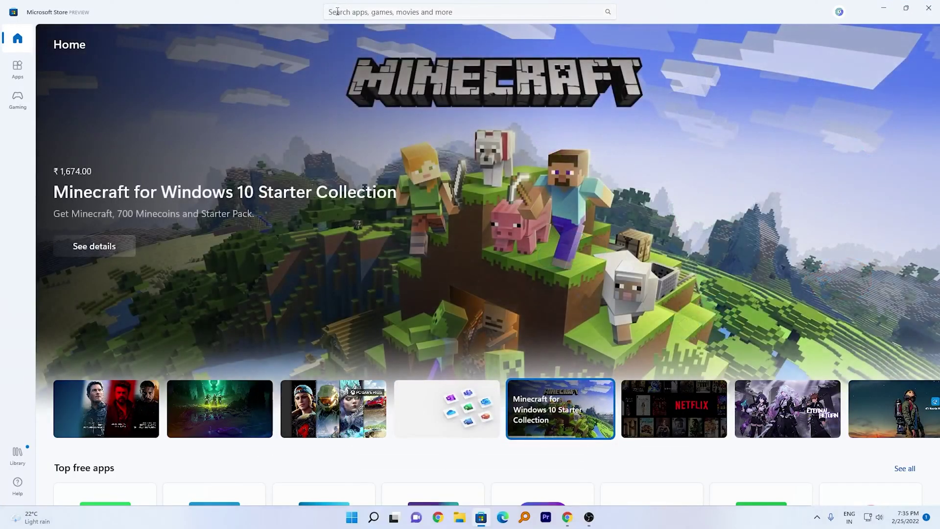
# Search the Store for 'files app' and install Files App - Modern file manager.
pyautogui.click(337, 11)
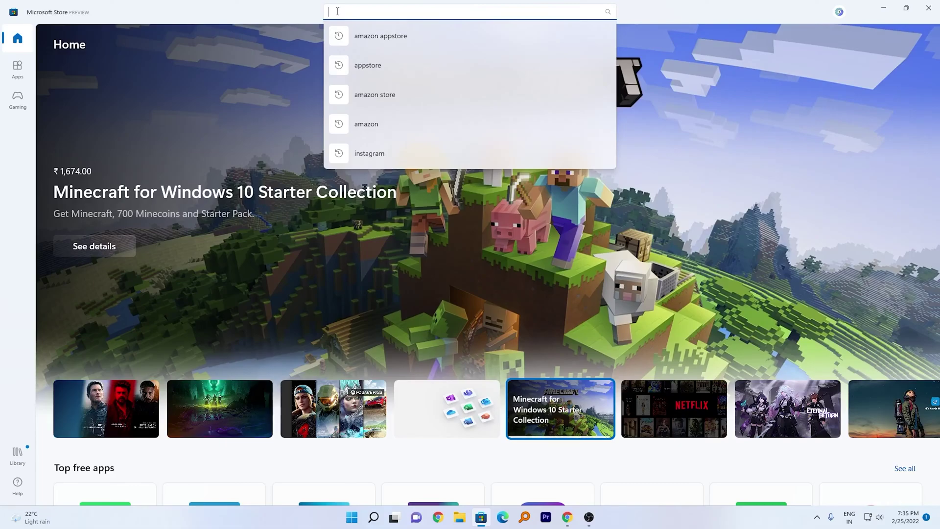
pyautogui.write('files a')
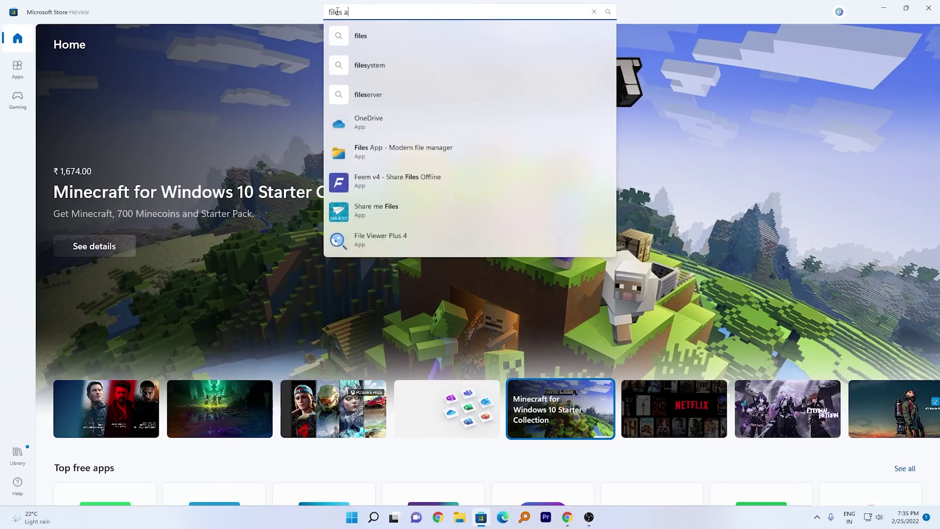
pyautogui.write('pp')
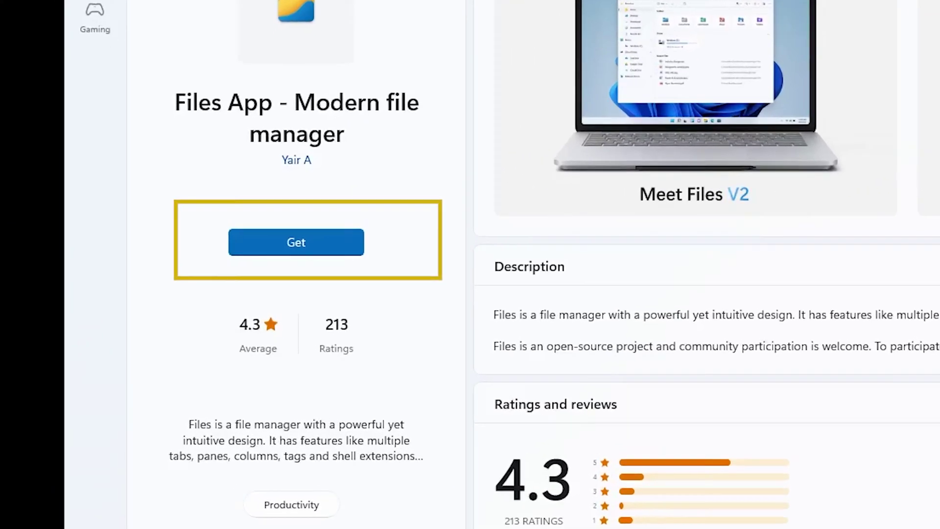
pyautogui.click(389, 251)
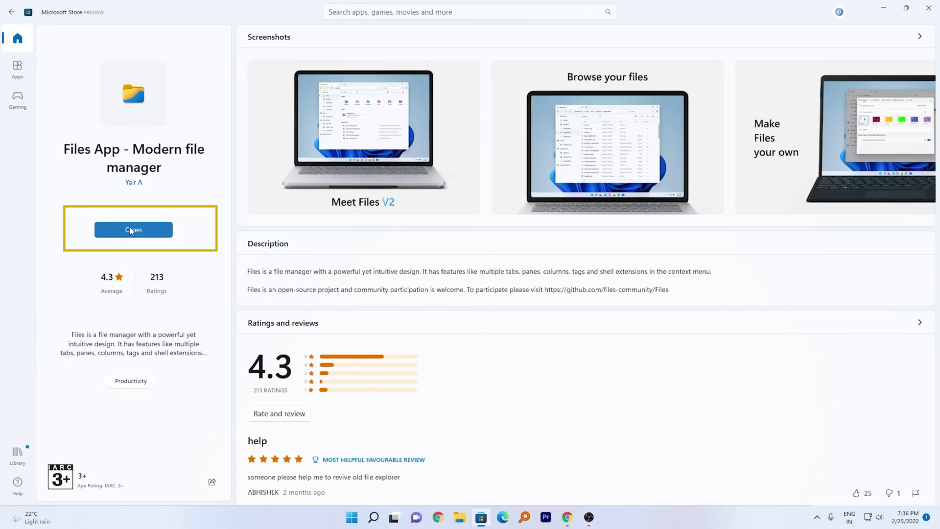
# Open Files App maximized, then bring File Explorer's Quick access to the front.
pyautogui.click(131, 230)
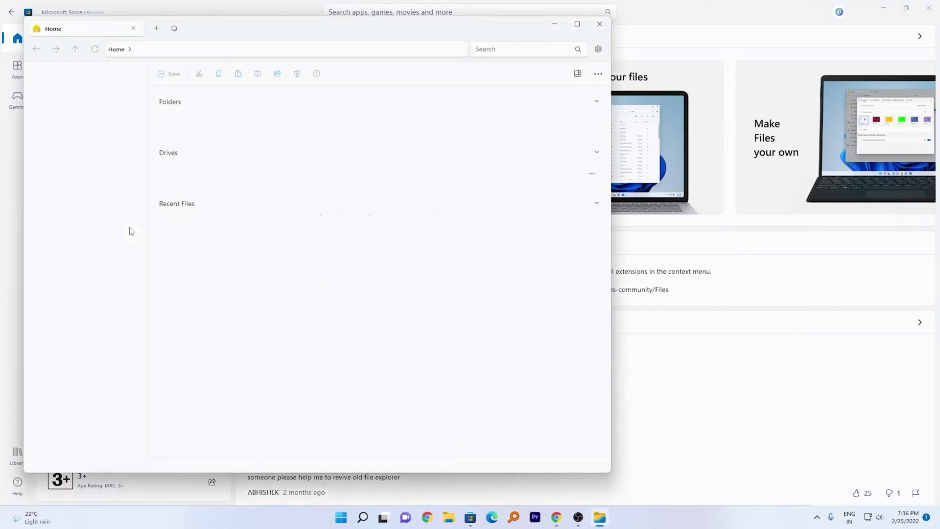
pyautogui.click(571, 28)
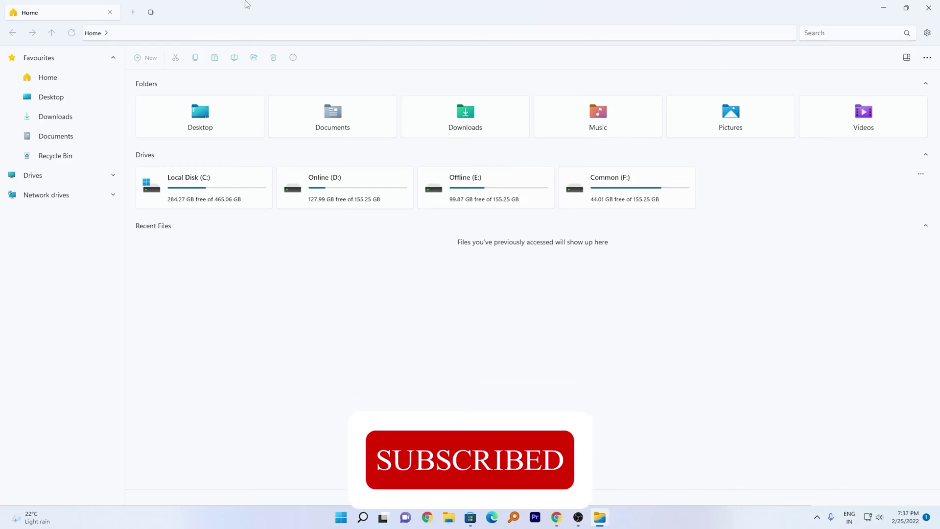
pyautogui.click(449, 517)
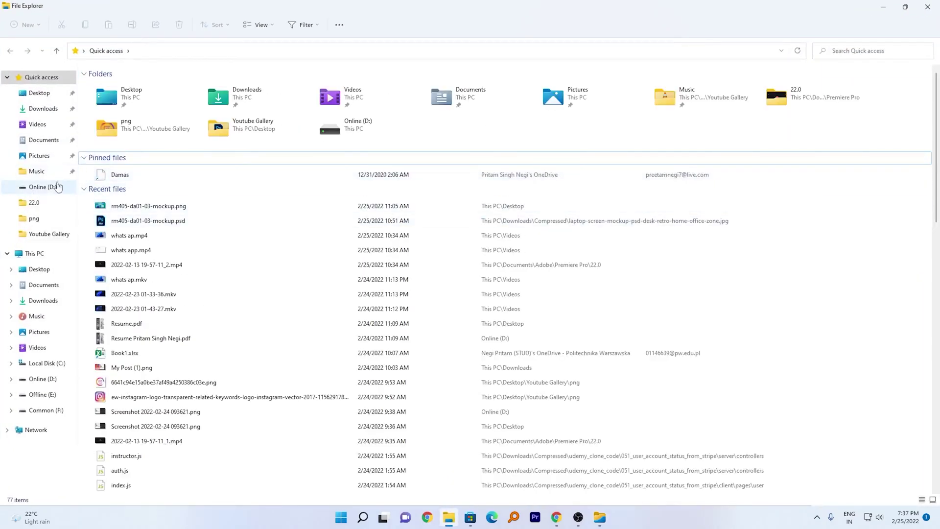
# Snap This PC to the left half beside Files App, returning Files App to Home.
pyautogui.click(37, 254)
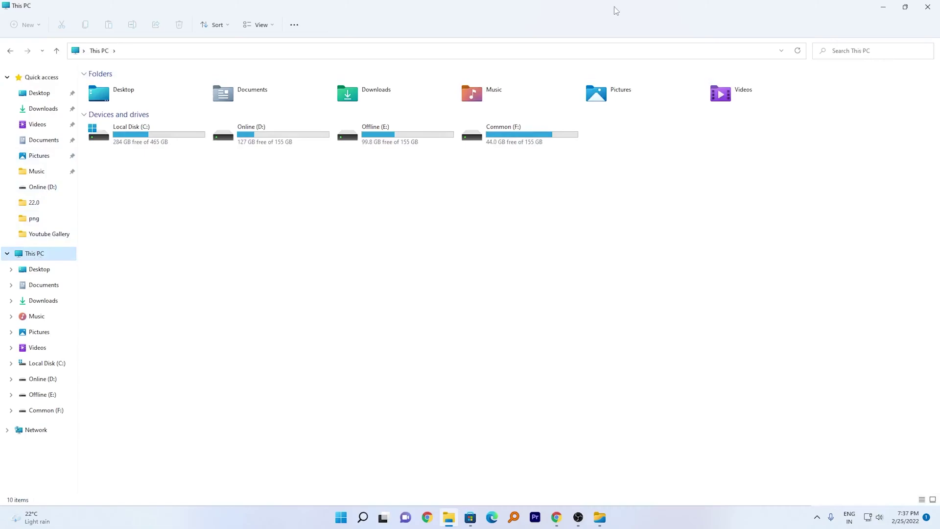
pyautogui.moveTo(614, 7); pyautogui.dragTo(1, 189)
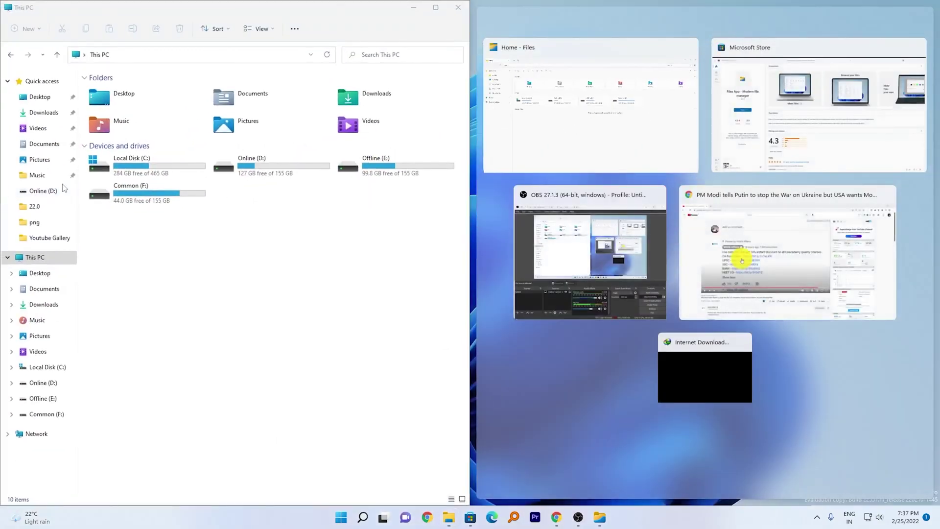
pyautogui.click(602, 142)
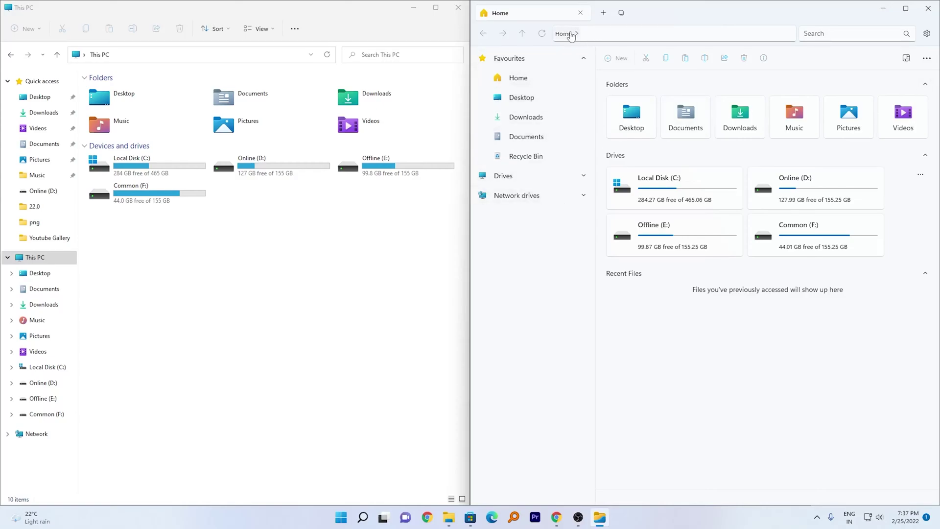
pyautogui.click(516, 180)
pyautogui.click(531, 178)
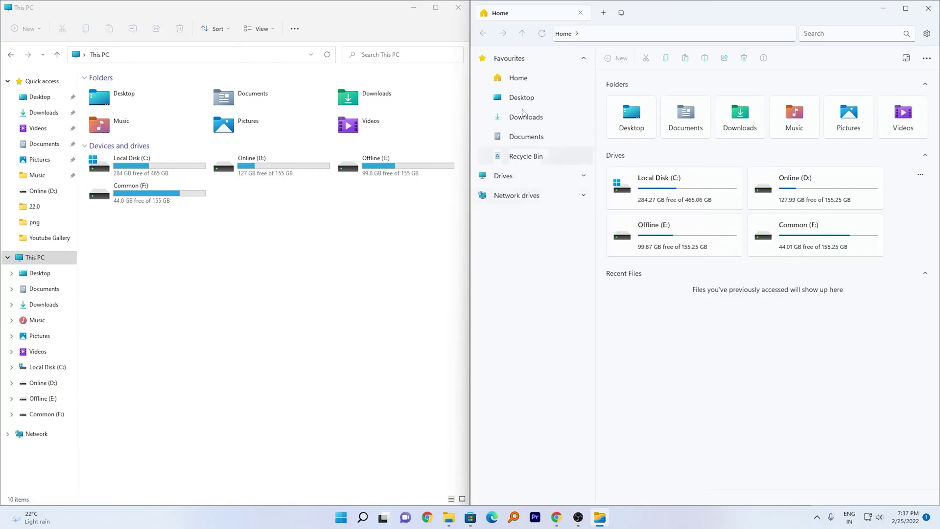
pyautogui.click(528, 80)
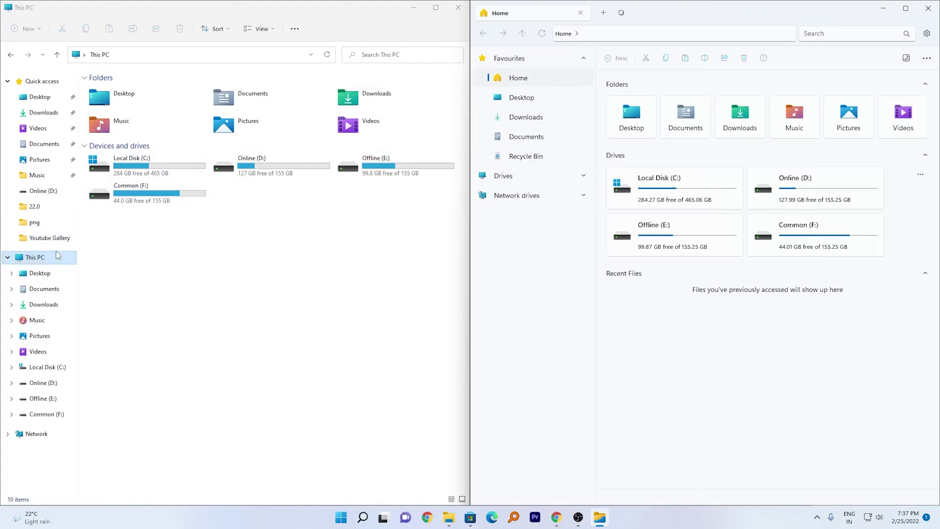
# Open the Online (D:) drive in the File Explorer window.
pyautogui.click(10, 57)
pyautogui.click(10, 57)
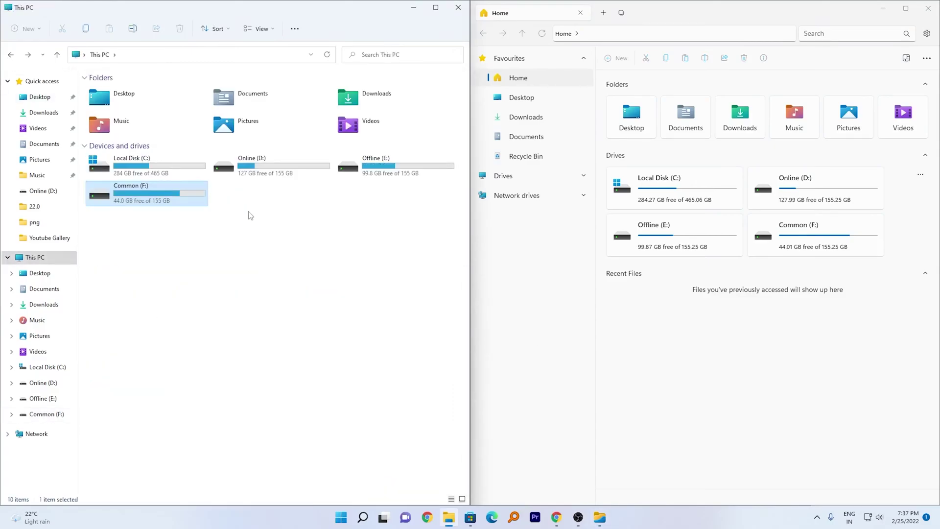
pyautogui.click(266, 239)
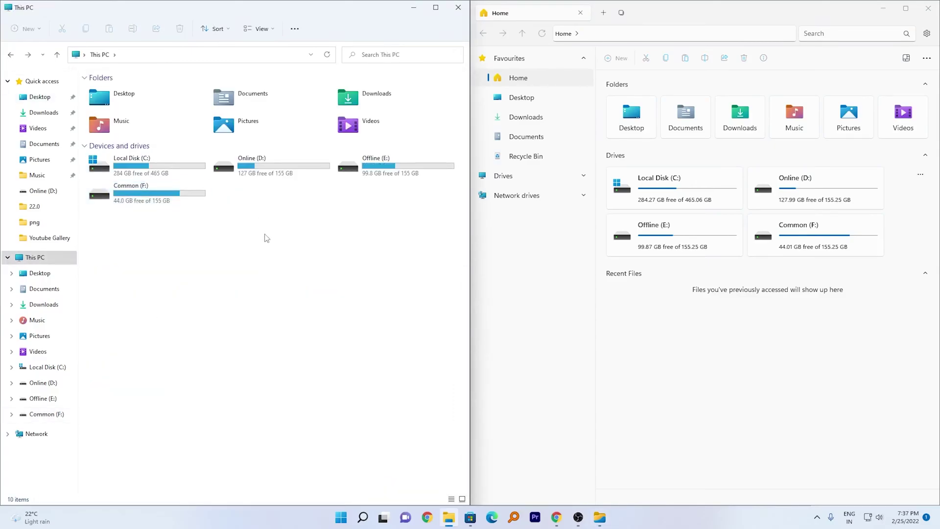
pyautogui.click(273, 171)
pyautogui.doubleClick(273, 171)
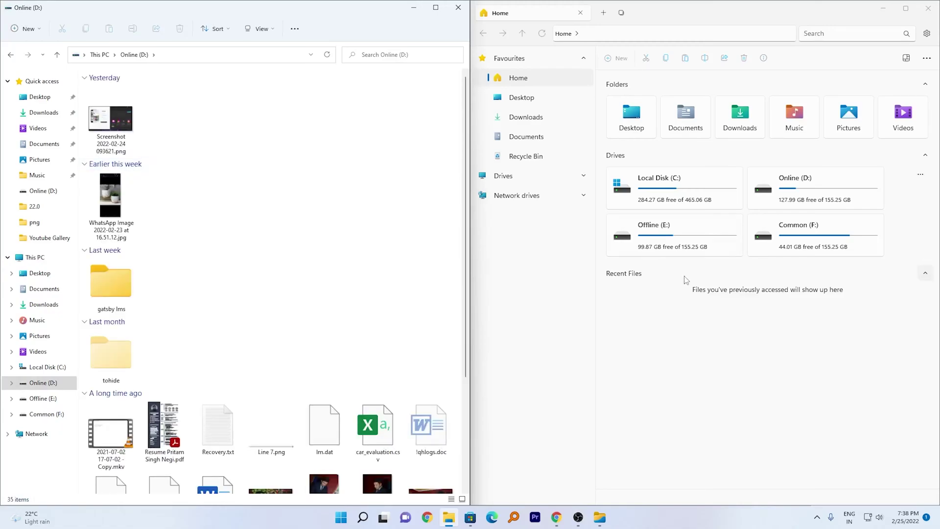
# Open Drive (C:) in Files App and Drive (D:) in a new tab.
pyautogui.click(664, 195)
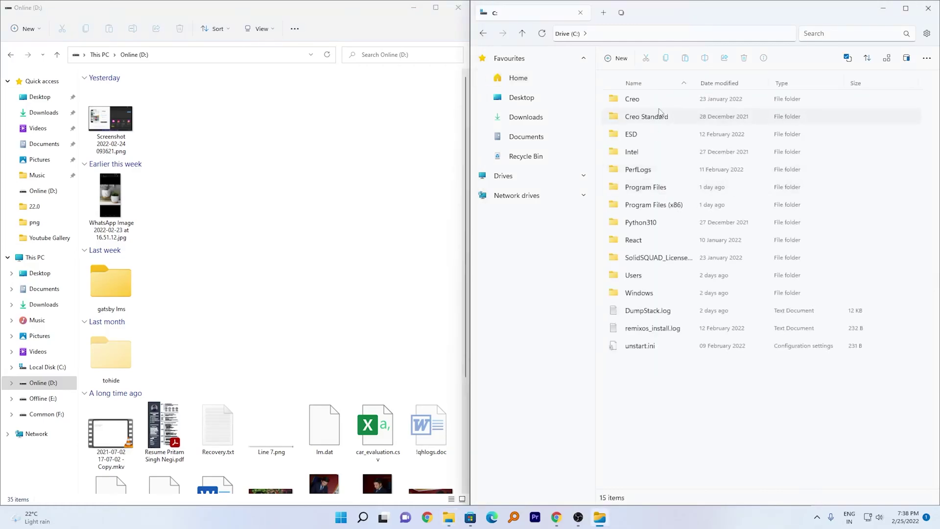
pyautogui.hotkey('ctrl', 't')
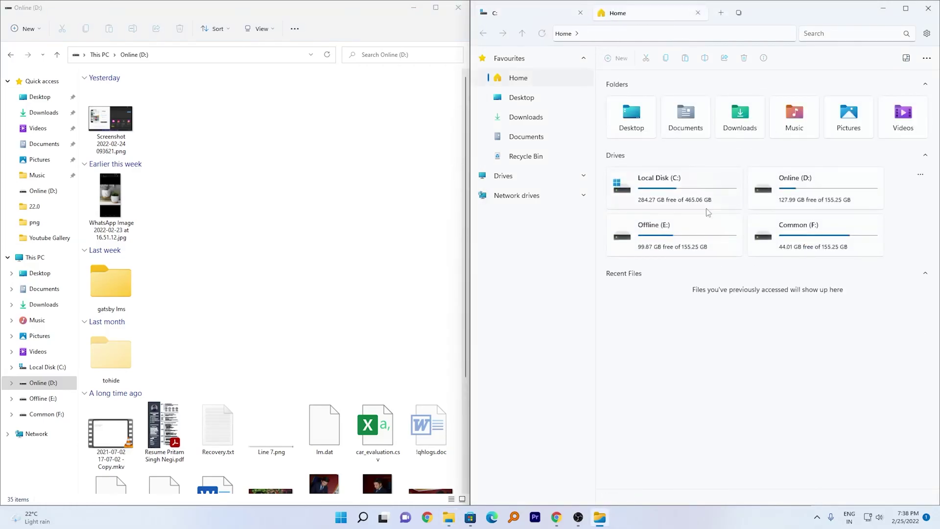
pyautogui.click(804, 192)
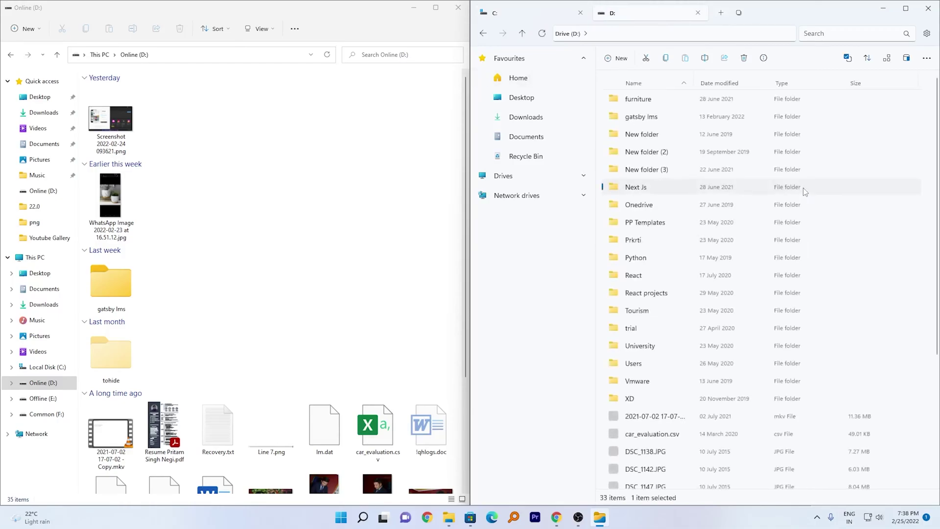
pyautogui.click(519, 6)
# Close the leftover Home tabs so only the C: and D: tabs remain.
pyautogui.click(448, 519)
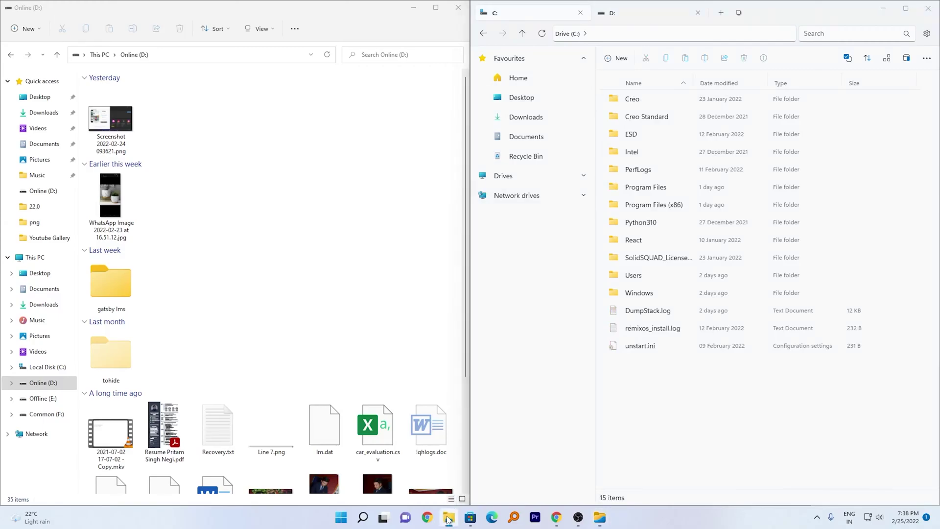
pyautogui.rightClick(449, 518)
pyautogui.click(427, 460)
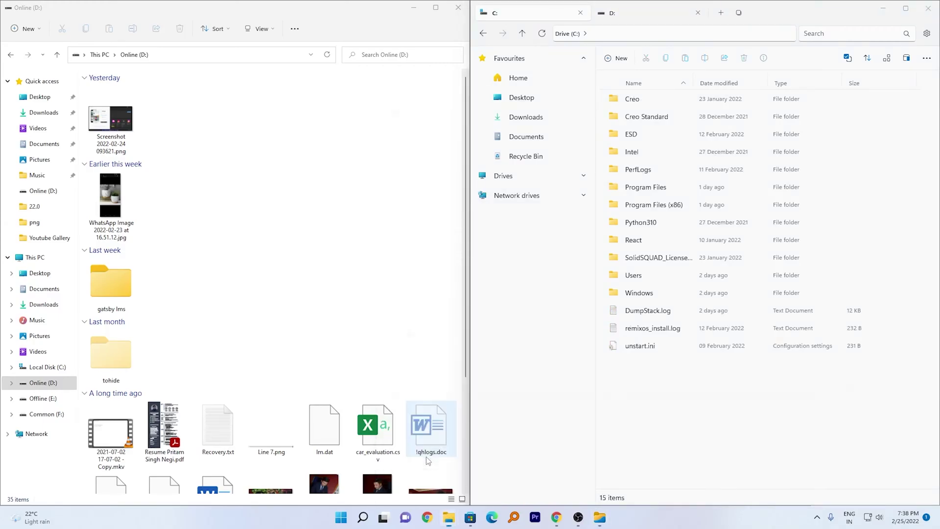
pyautogui.click(670, 39)
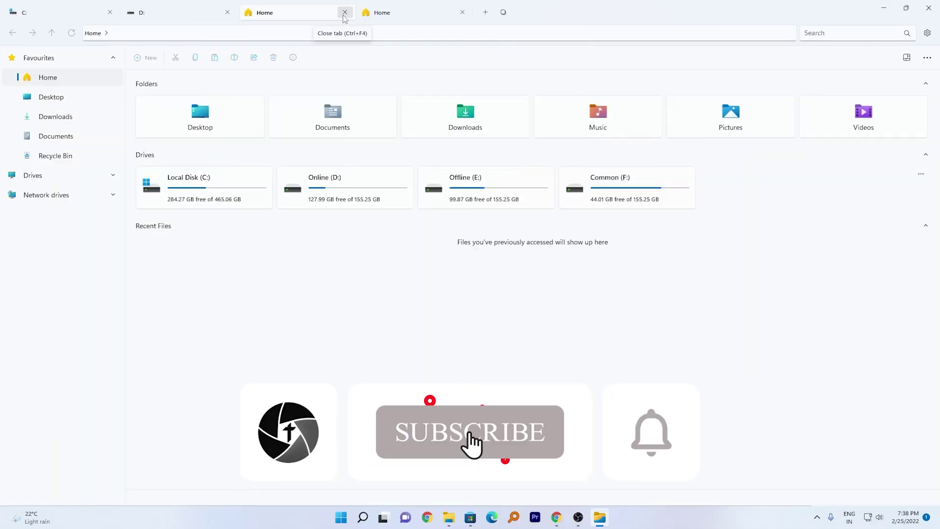
pyautogui.click(344, 15)
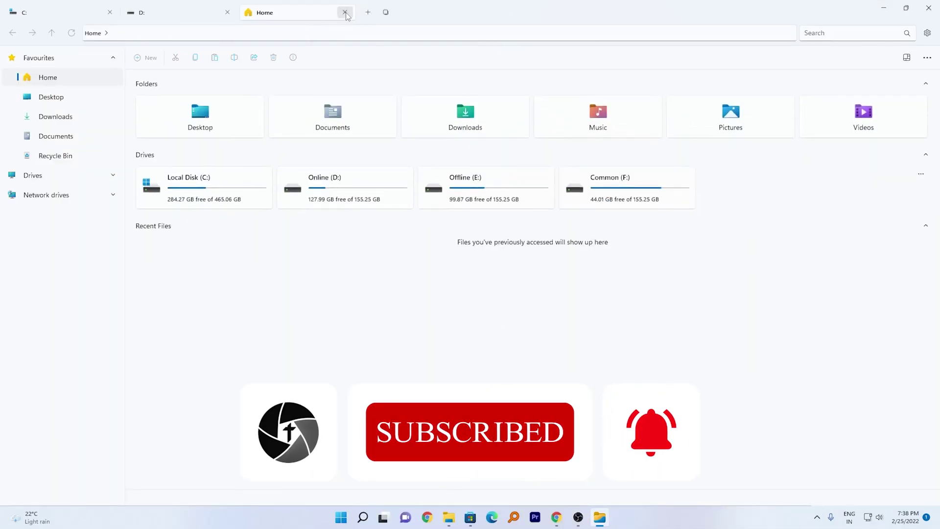
pyautogui.click(345, 12)
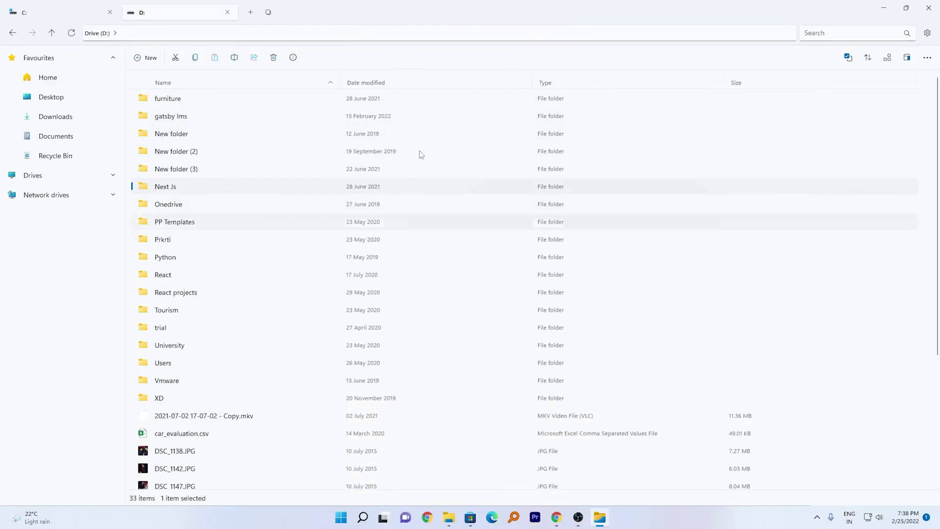
# In Appearance settings, switch the app colour from Default to Dark after briefly trying Light.
pyautogui.click(928, 33)
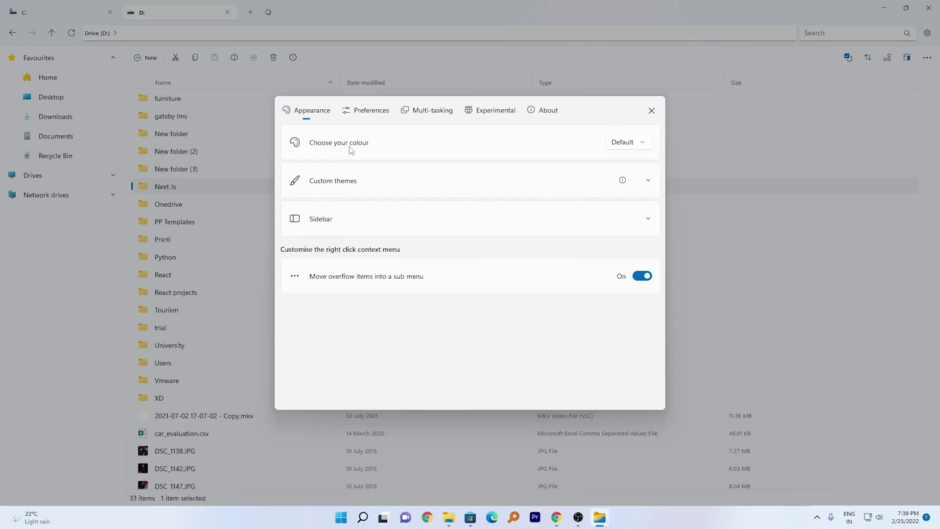
pyautogui.click(632, 144)
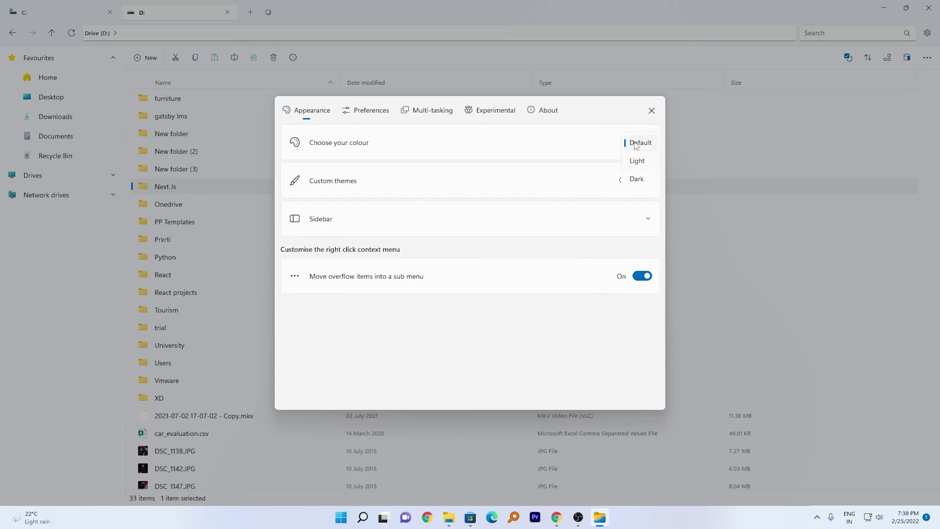
pyautogui.click(640, 162)
pyautogui.click(641, 149)
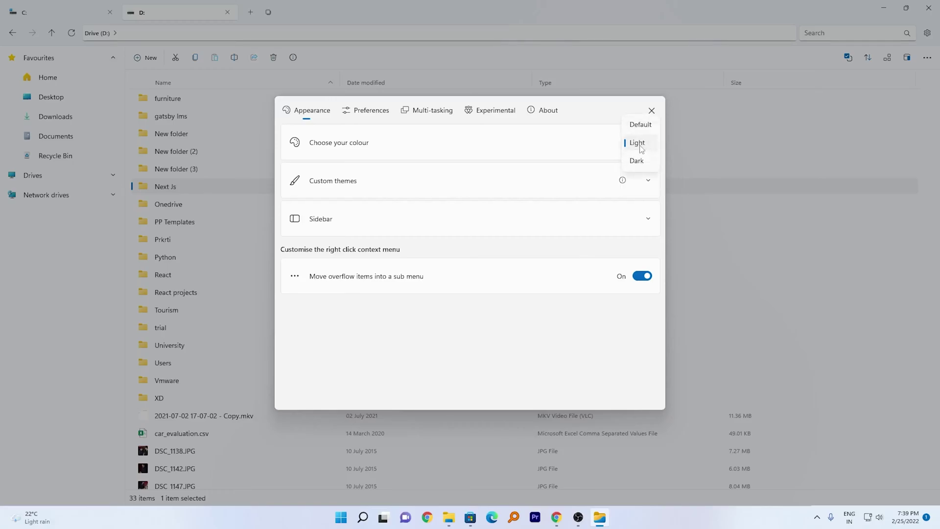
pyautogui.click(640, 160)
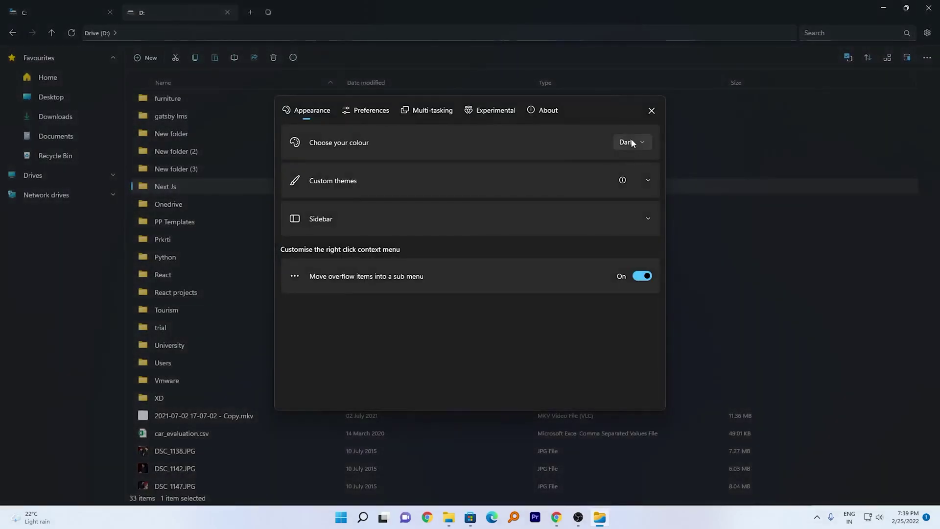
pyautogui.click(632, 143)
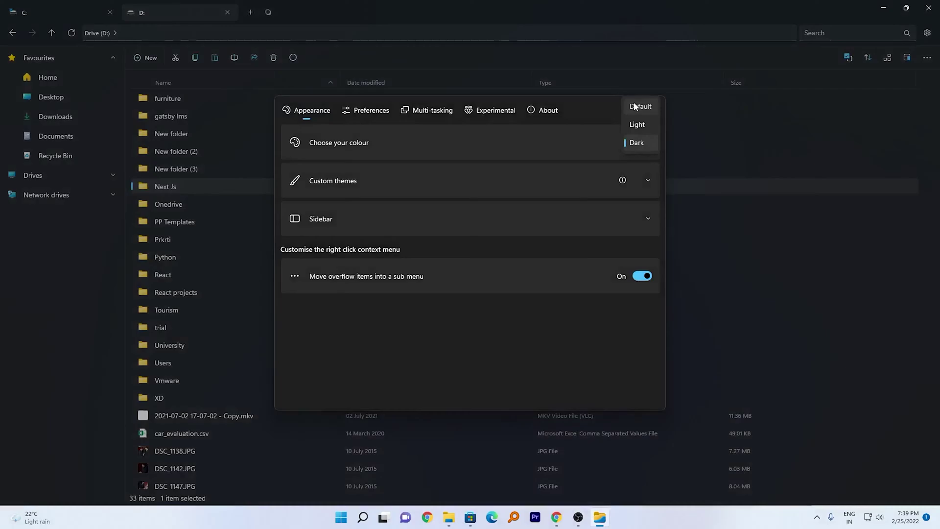
pyautogui.click(633, 103)
pyautogui.click(627, 143)
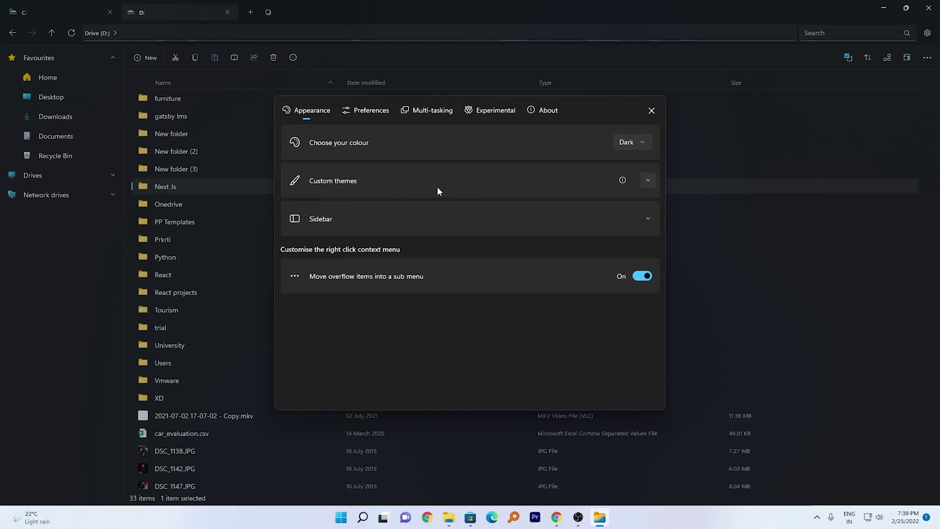
# Try Bronze, Bound to be Blue and Deep Sea, settle on Turquoise, and expand Sidebar options.
pyautogui.click(645, 181)
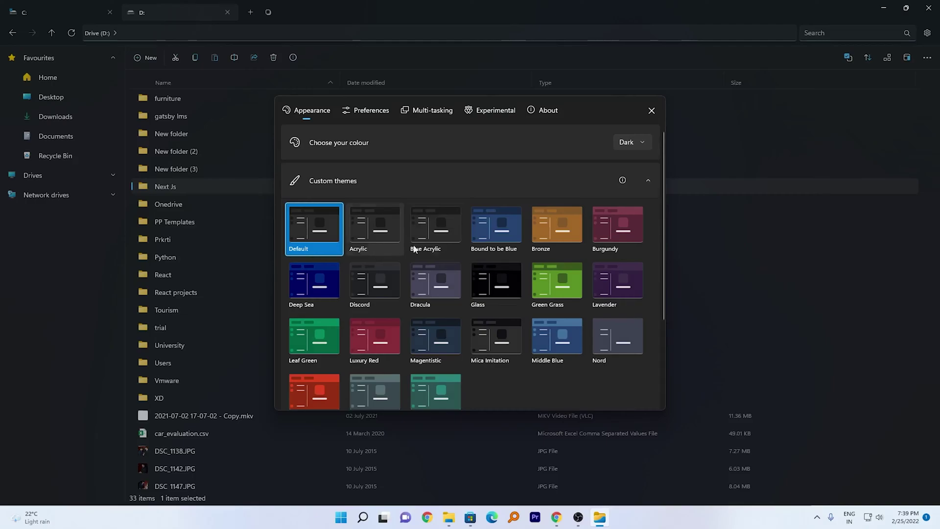
pyautogui.click(565, 244)
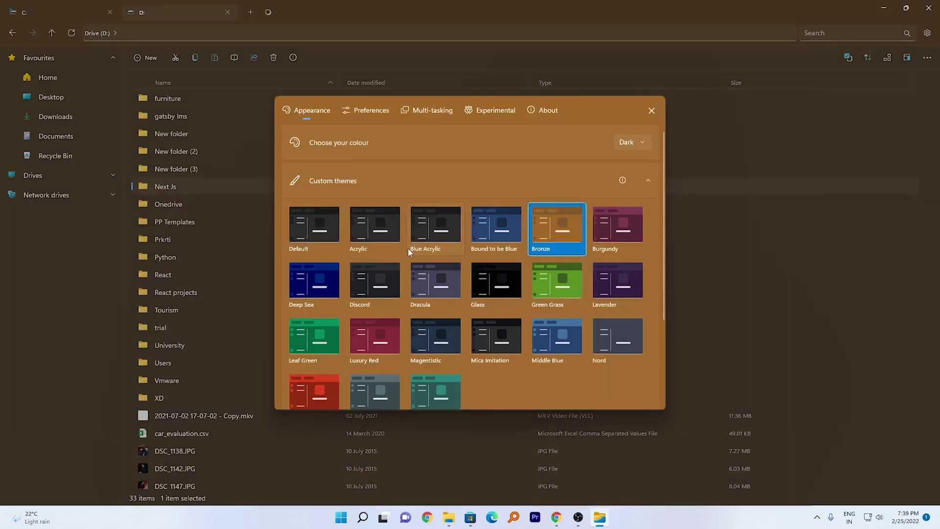
pyautogui.click(494, 230)
pyautogui.click(336, 289)
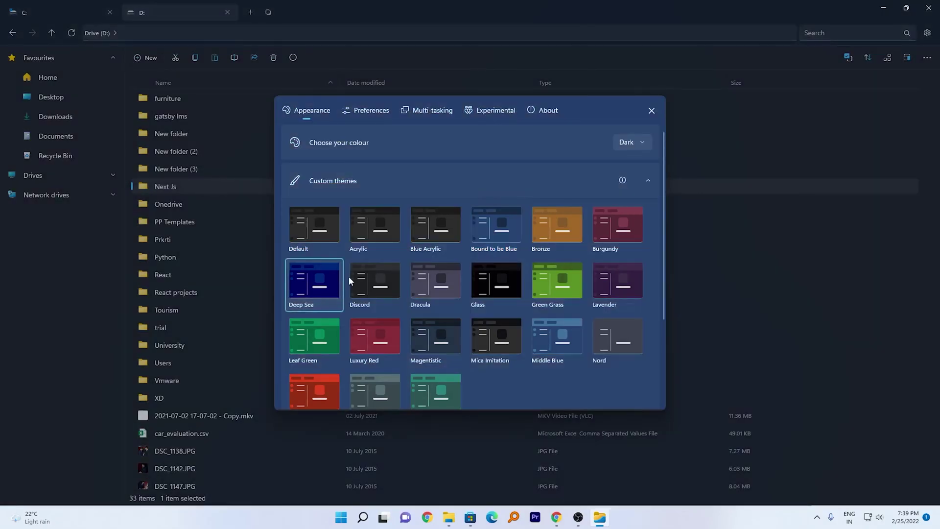
pyautogui.scroll(-3, 343, 282)
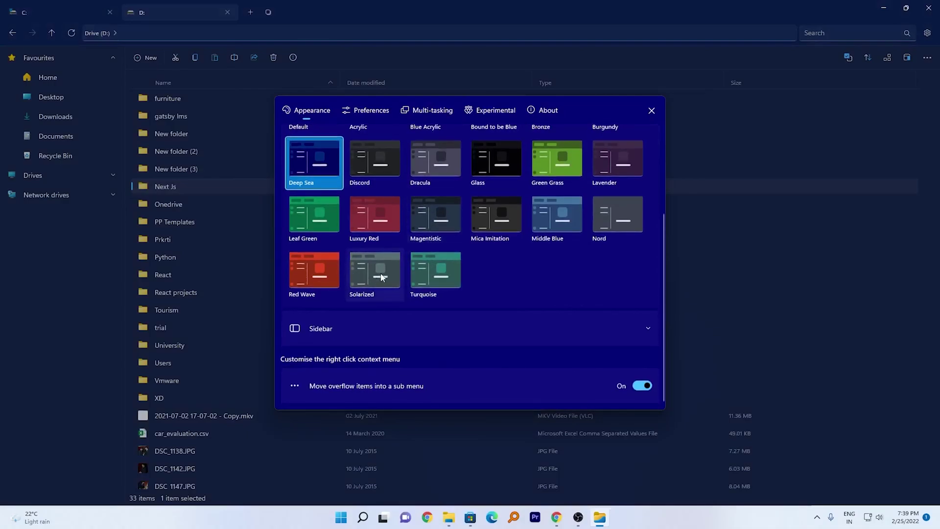
pyautogui.click(427, 274)
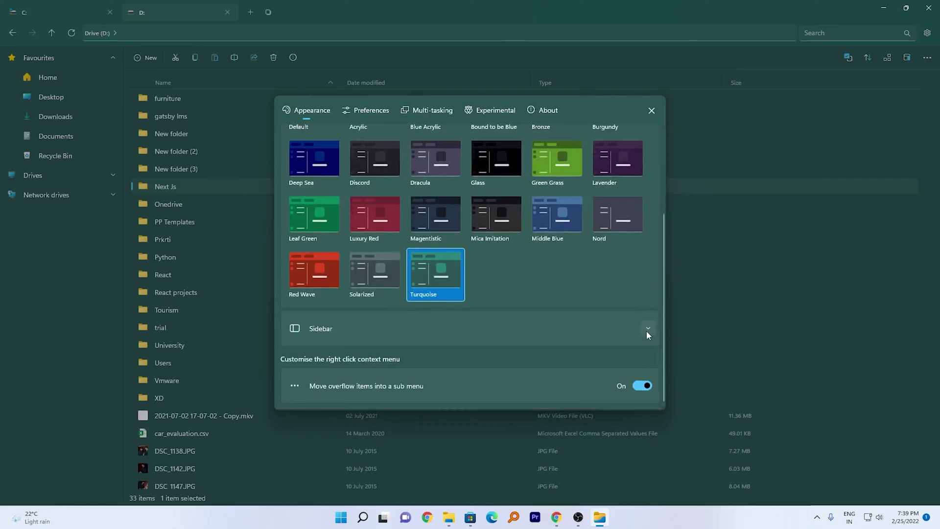
pyautogui.click(648, 329)
pyautogui.scroll(-4, 579, 301)
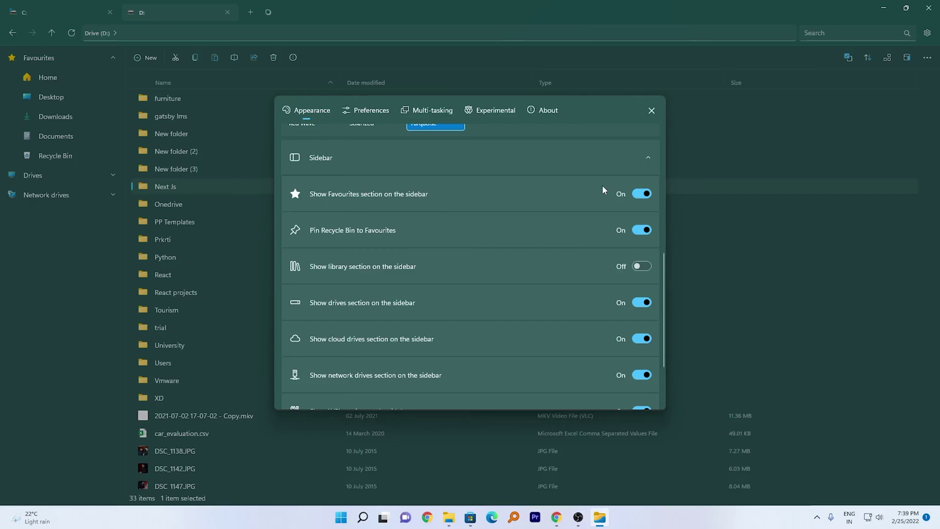
# Turn on Show library section with Favourites still shown, then collapse Custom themes.
pyautogui.click(642, 195)
pyautogui.click(642, 195)
pyautogui.click(638, 266)
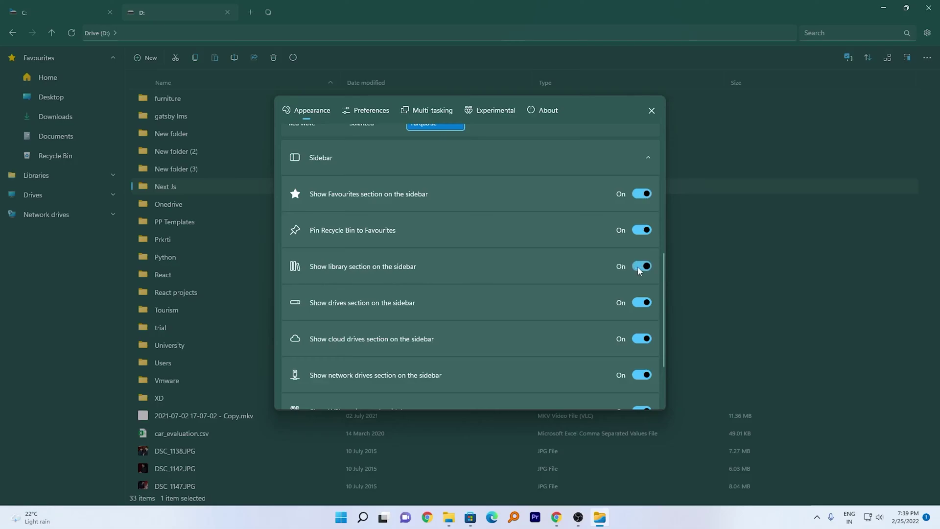
pyautogui.scroll(-3, 418, 265)
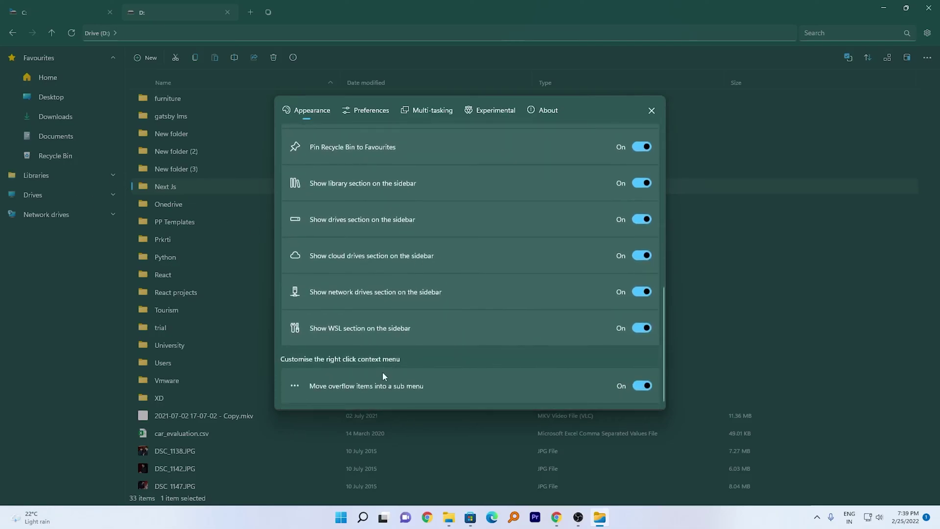
pyautogui.scroll(10, 628, 203)
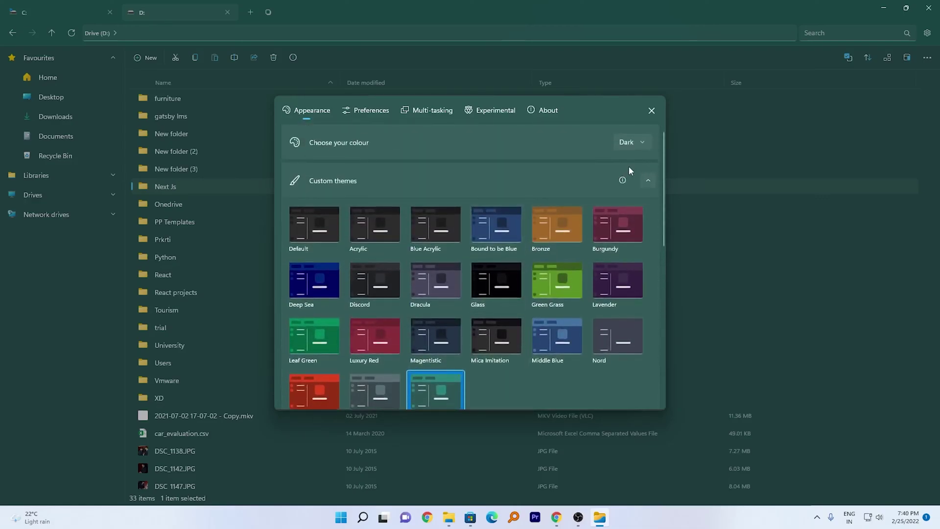
pyautogui.click(646, 181)
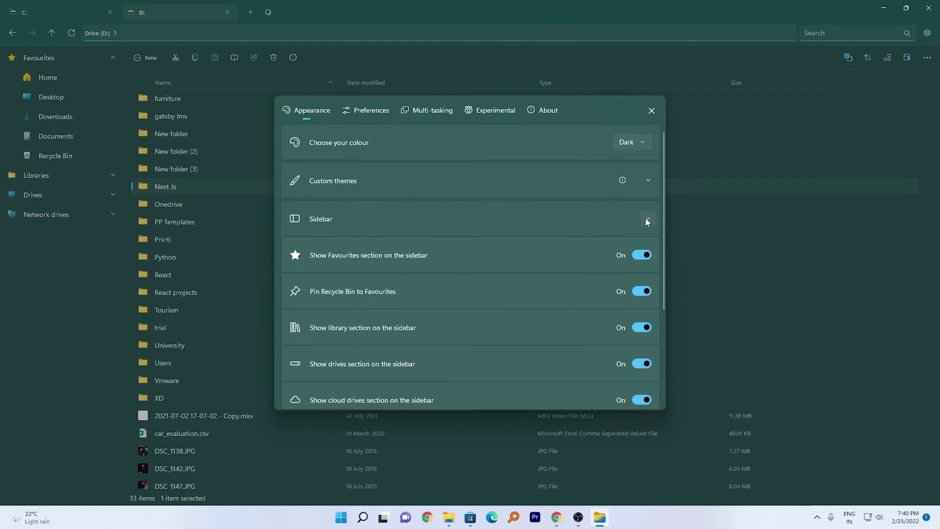
# Set the app language to हिन्दी in Preferences and restart Files App.
pyautogui.click(647, 219)
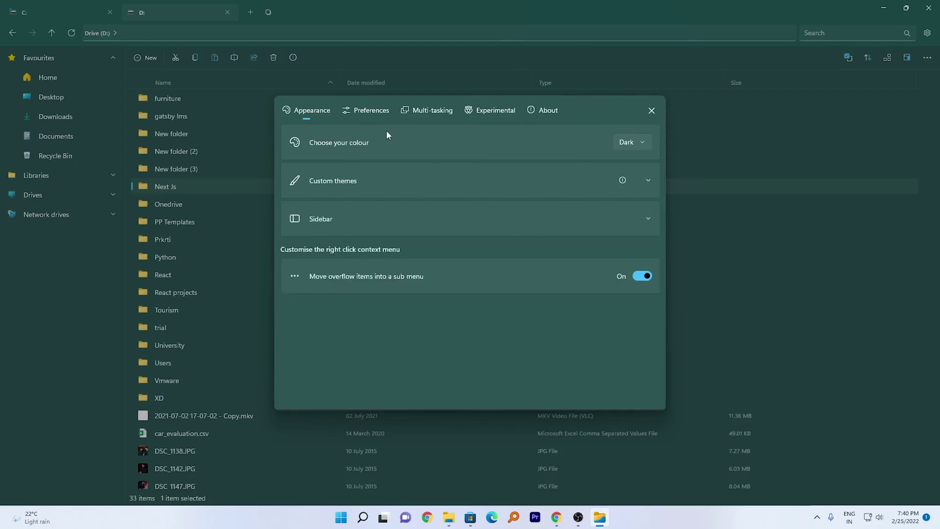
pyautogui.click(366, 112)
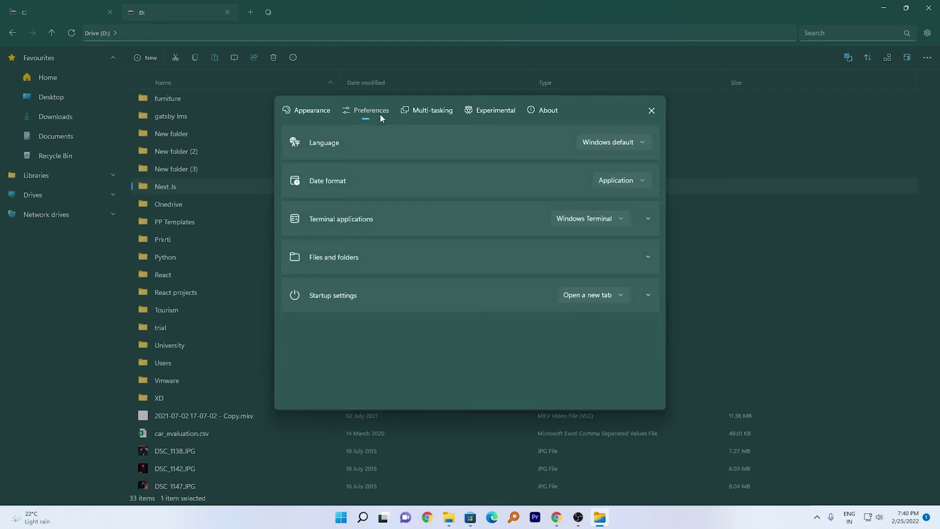
pyautogui.click(620, 145)
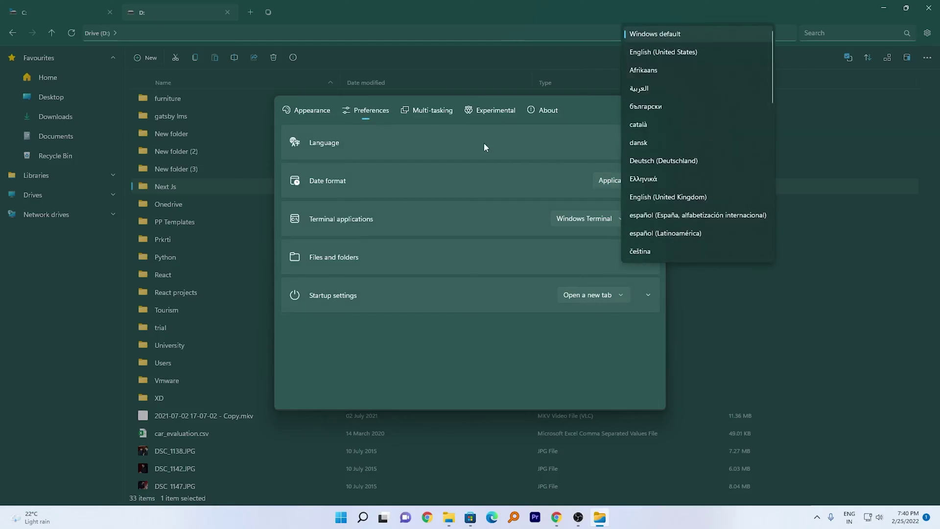
pyautogui.scroll(-8, 741, 146)
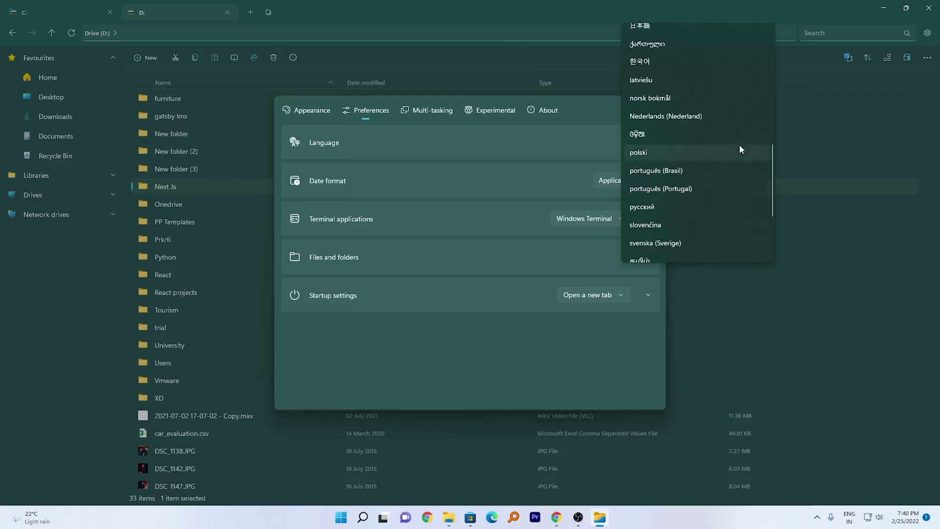
pyautogui.scroll(5, 740, 145)
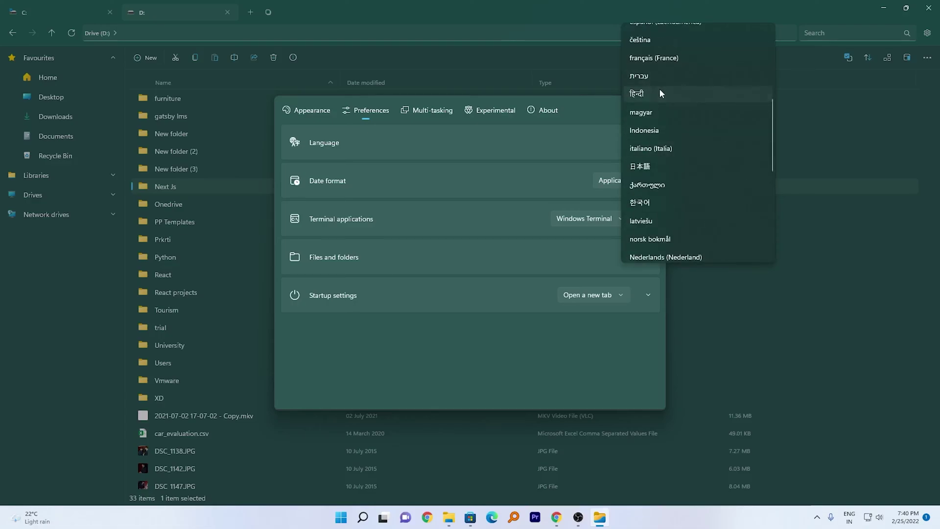
pyautogui.click(661, 93)
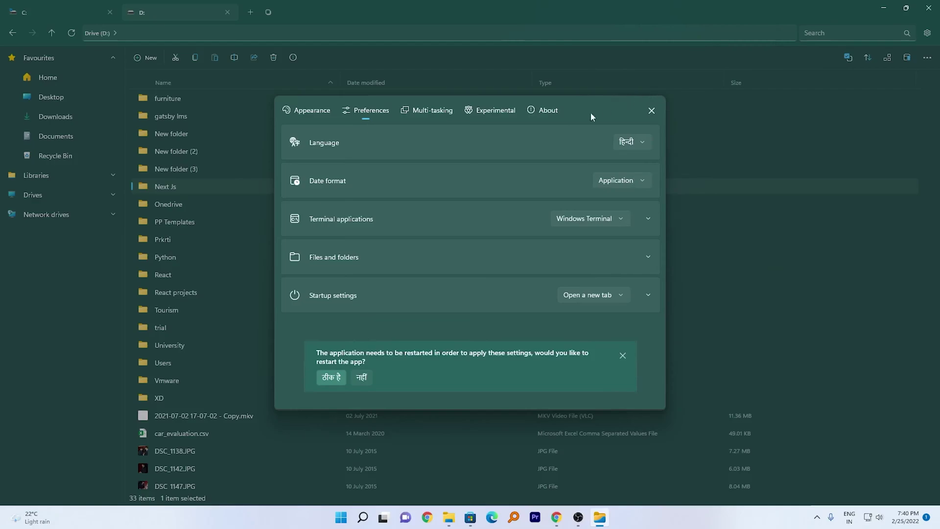
pyautogui.click(331, 381)
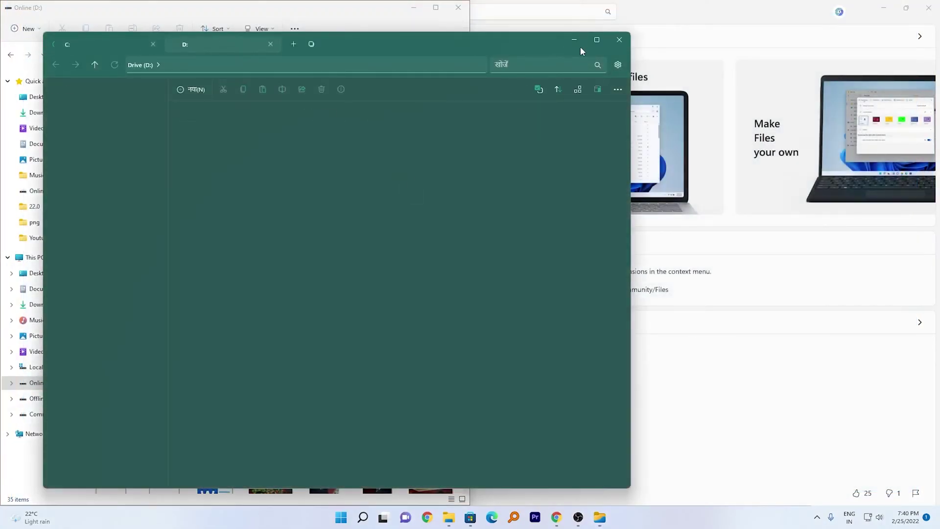
# Resize the relaunched window and reopen the Preferences language list to pick English.
pyautogui.click(597, 40)
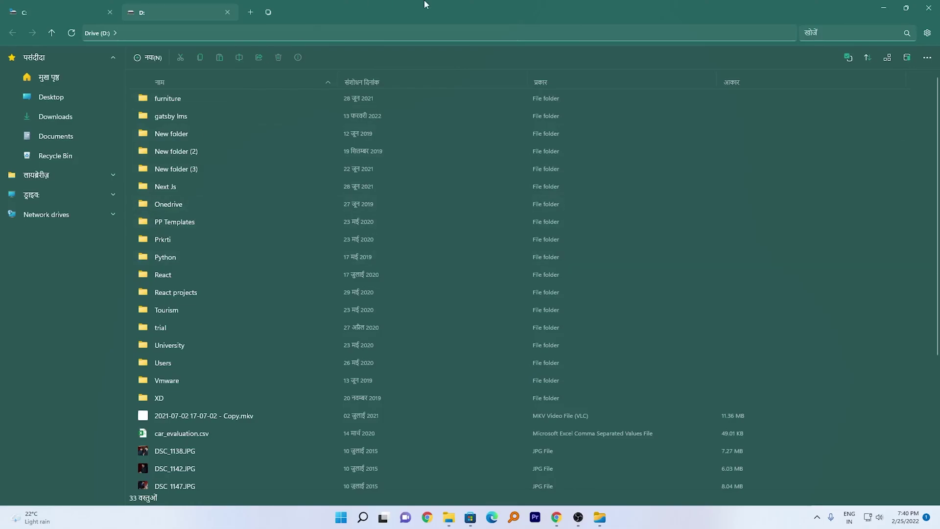
pyautogui.moveTo(427, 8); pyautogui.dragTo(936, 181)
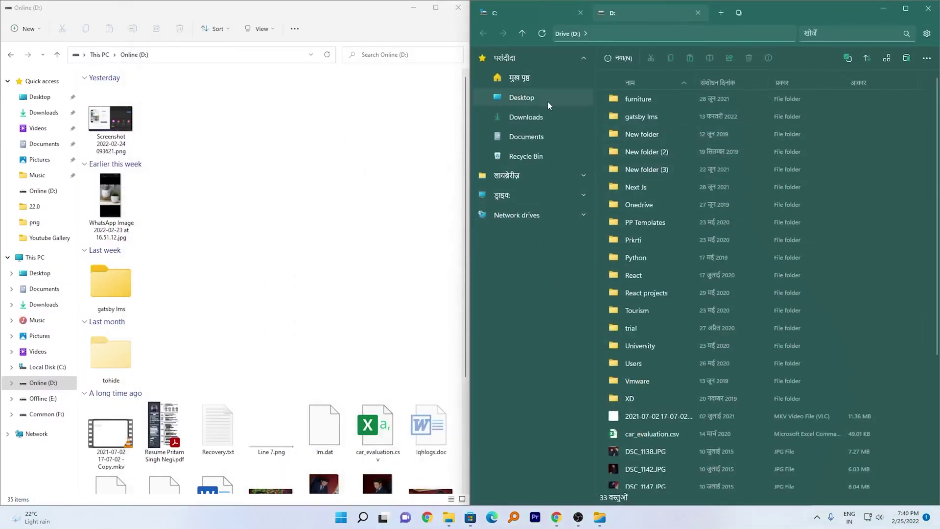
pyautogui.click(926, 34)
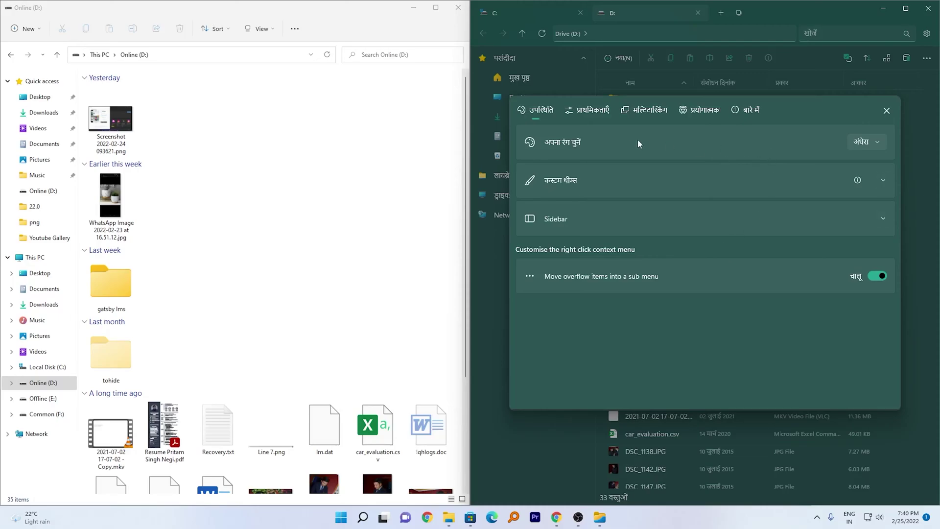
pyautogui.click(582, 110)
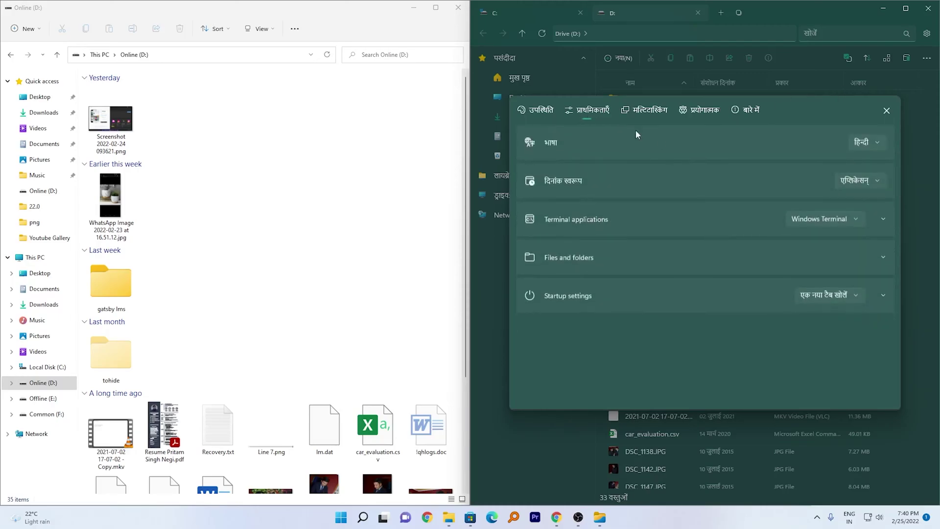
pyautogui.click(865, 142)
pyautogui.scroll(2, 829, 158)
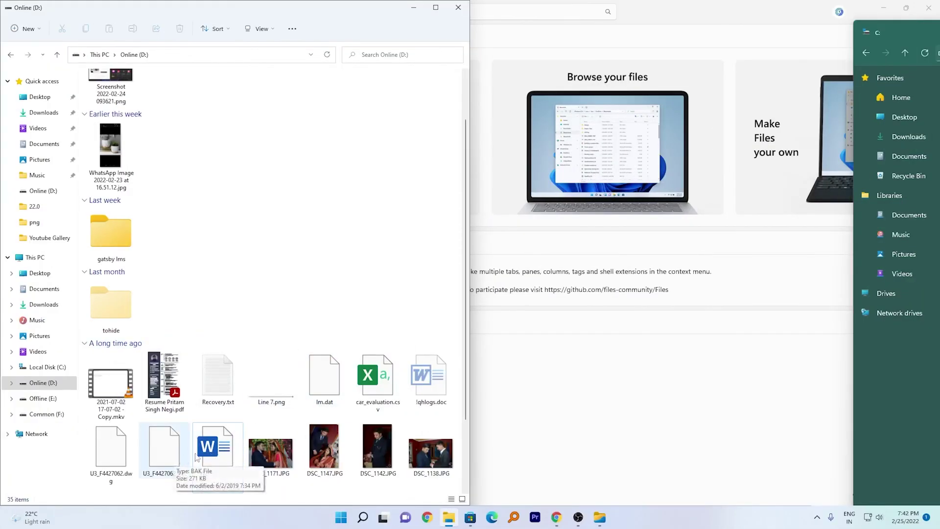
# Show the full classic context menu for U3_F4427062.bak with its 7-Zip submenu.
pyautogui.rightClick(185, 457)
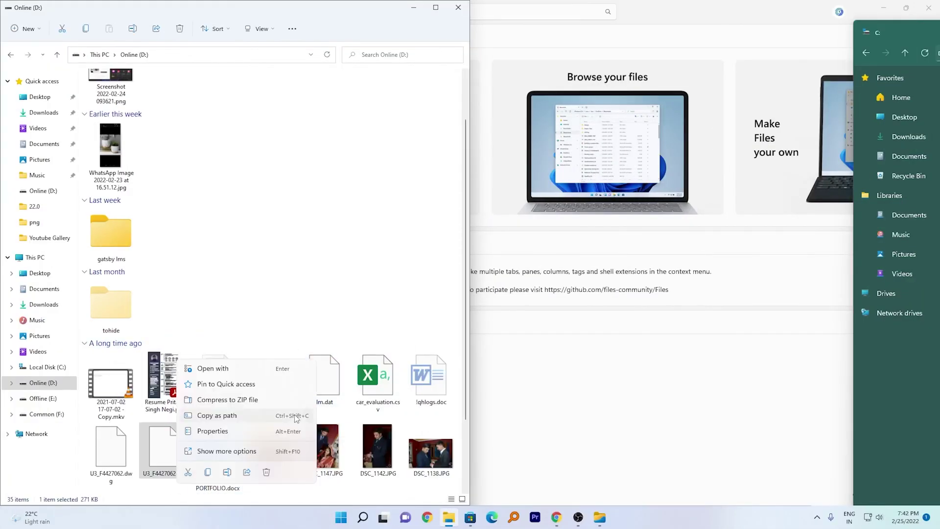
pyautogui.click(234, 451)
pyautogui.click(178, 459)
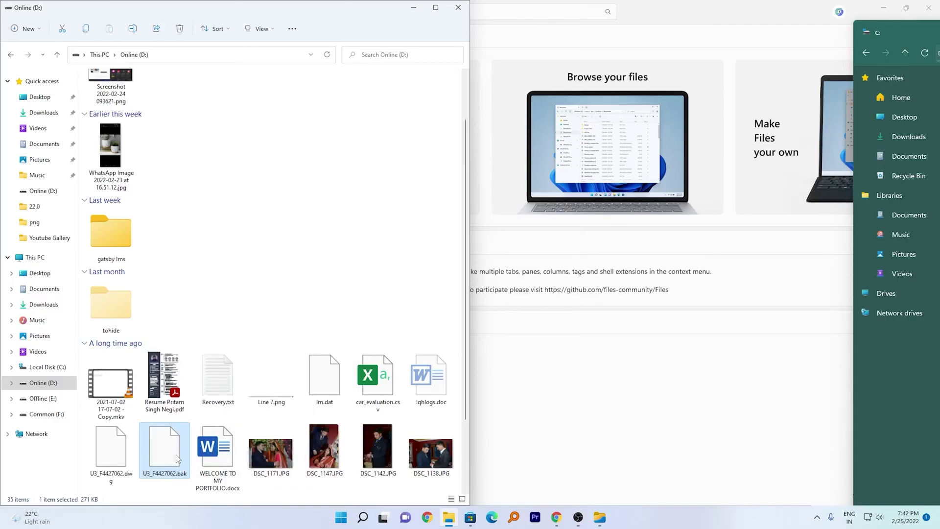
pyautogui.rightClick(177, 459)
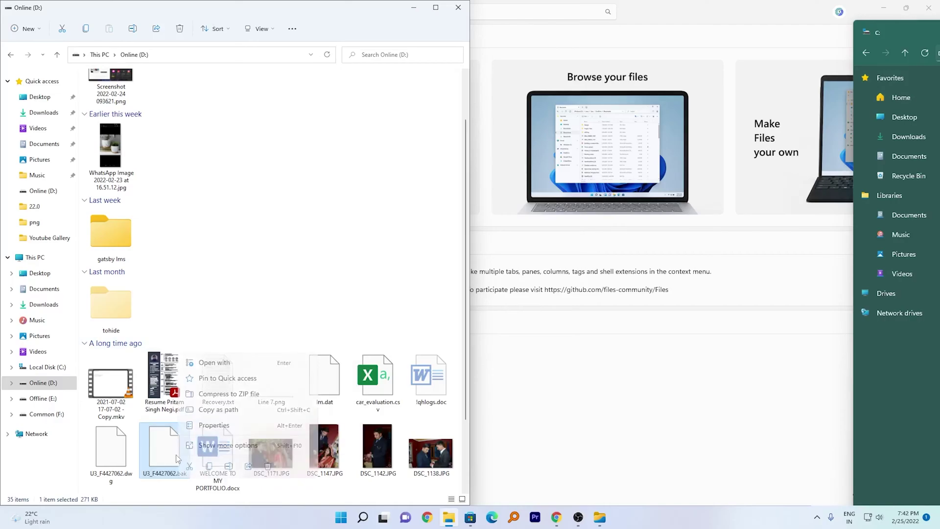
pyautogui.click(212, 446)
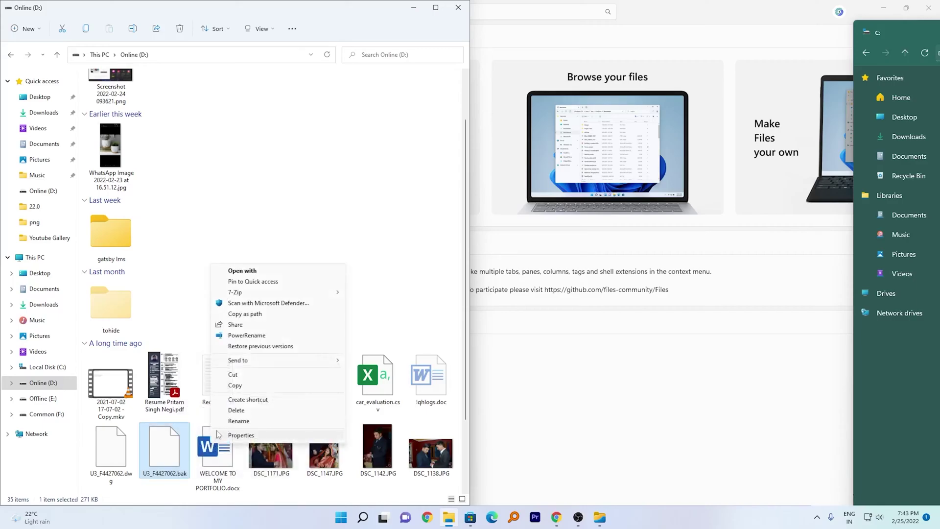
pyautogui.moveTo(258, 294)
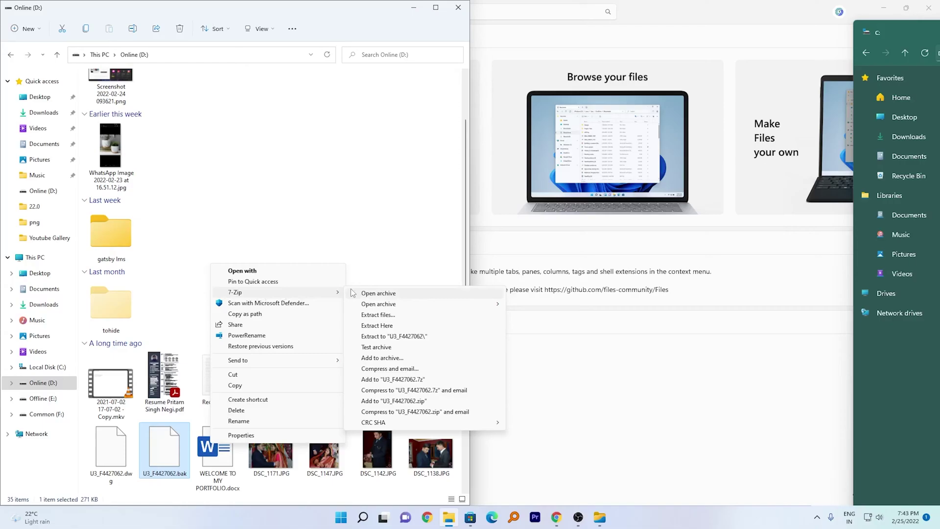
pyautogui.click(395, 325)
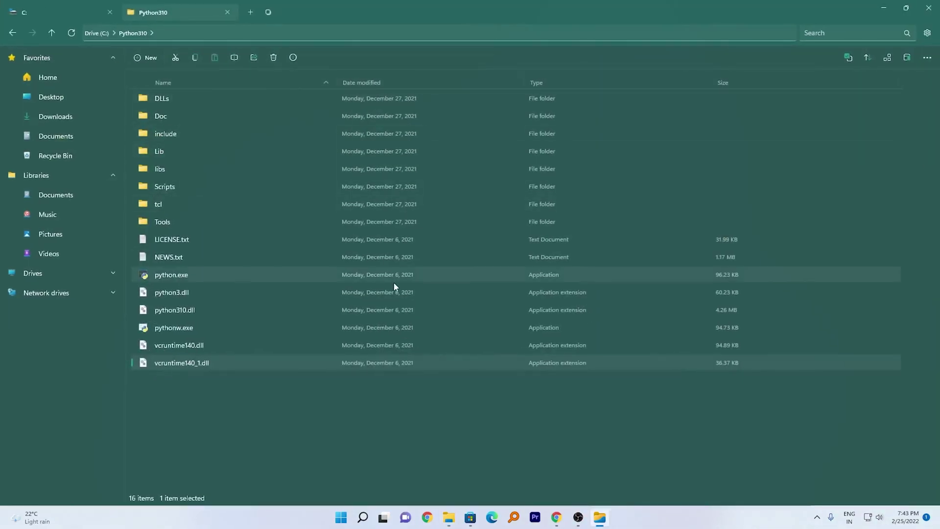
pyautogui.rightClick(148, 221)
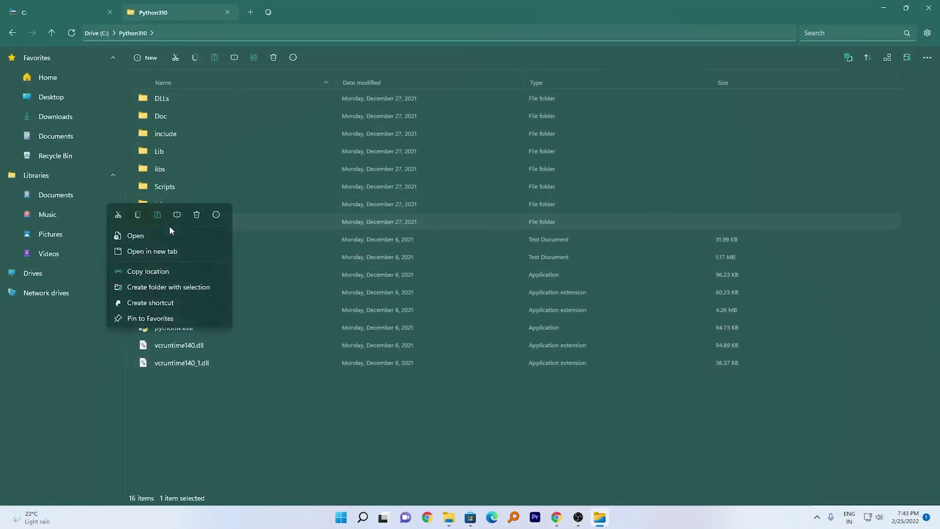
pyautogui.moveTo(170, 408)
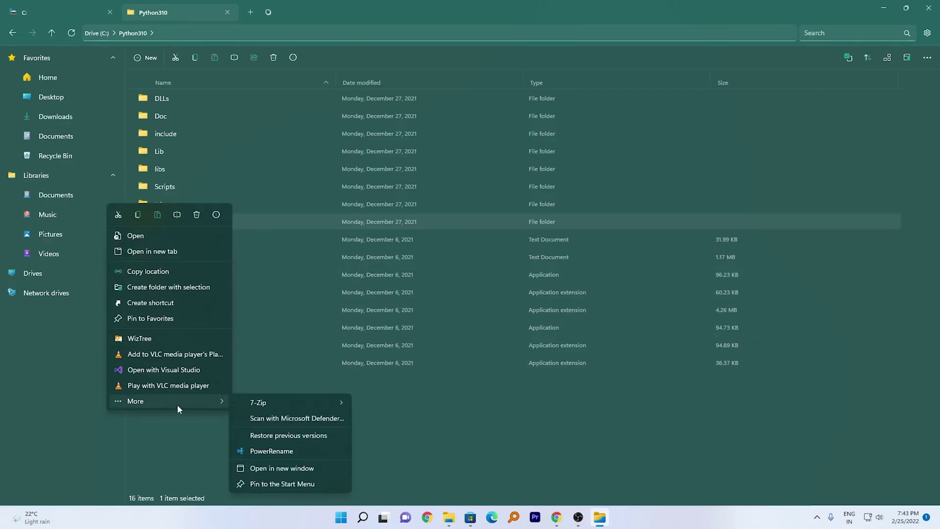
pyautogui.moveTo(282, 402)
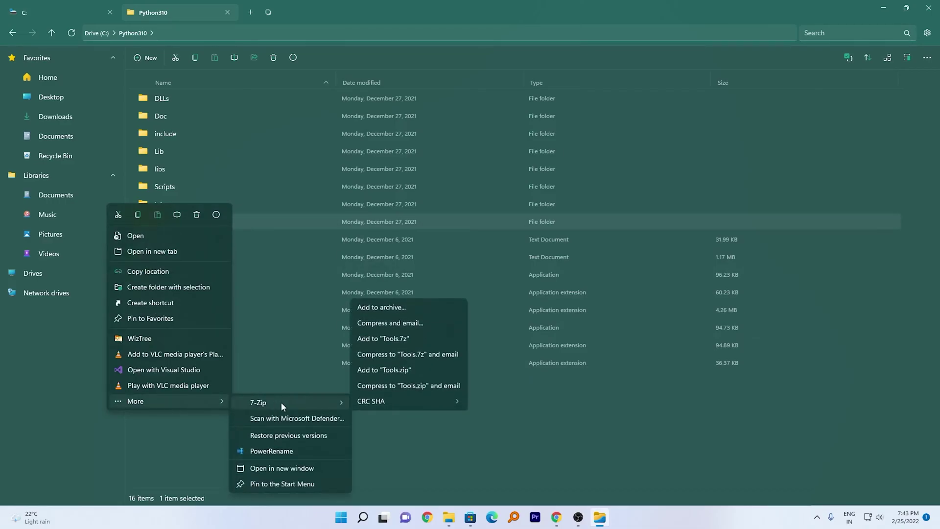
pyautogui.click(180, 420)
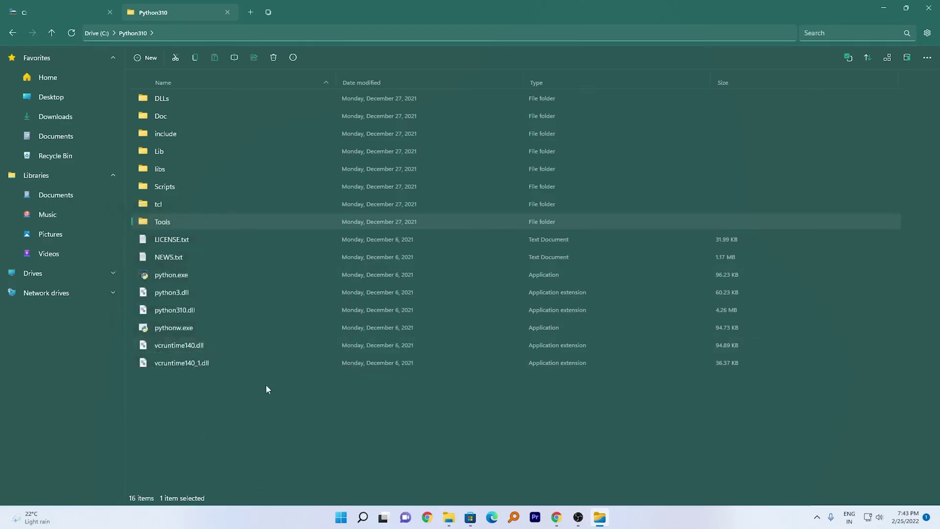
# Turn off 'Move overflow items into a sub menu' in Settings, then check the Tools folder's right-click menu.
pyautogui.click(929, 34)
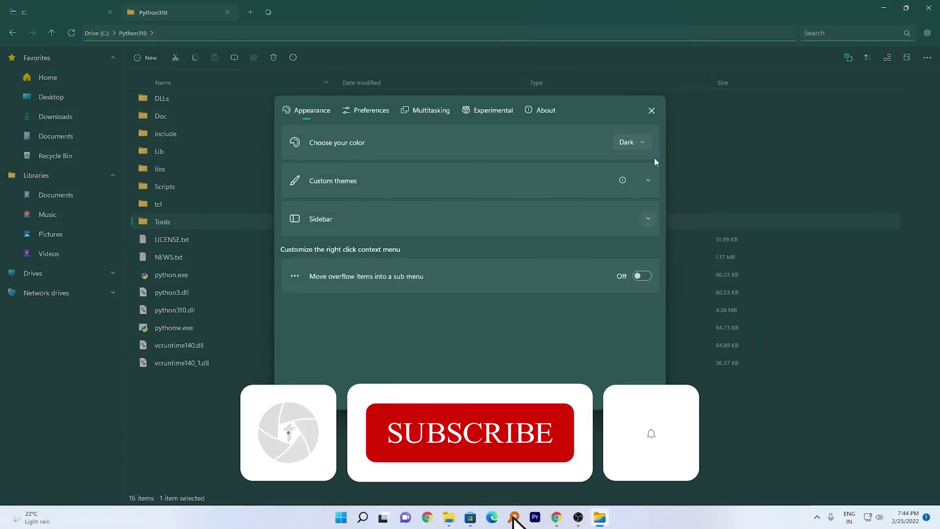
pyautogui.click(652, 110)
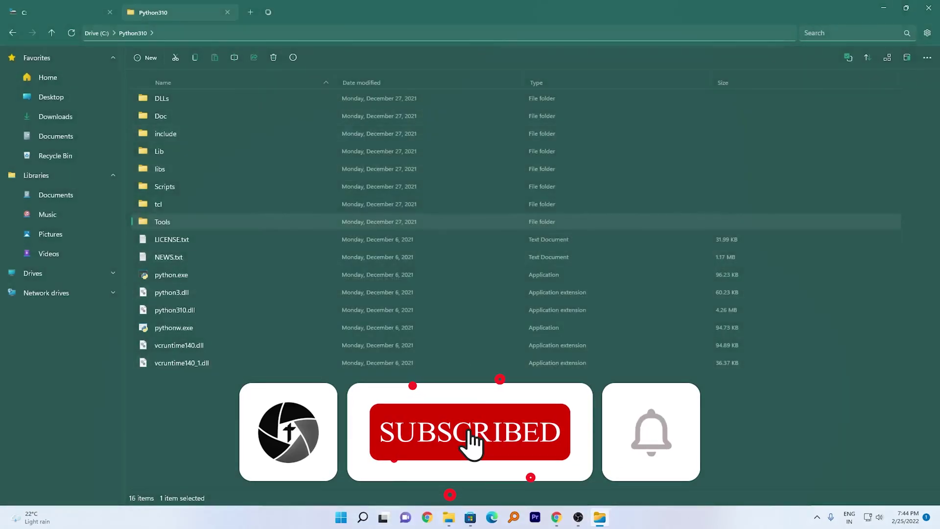
pyautogui.rightClick(163, 221)
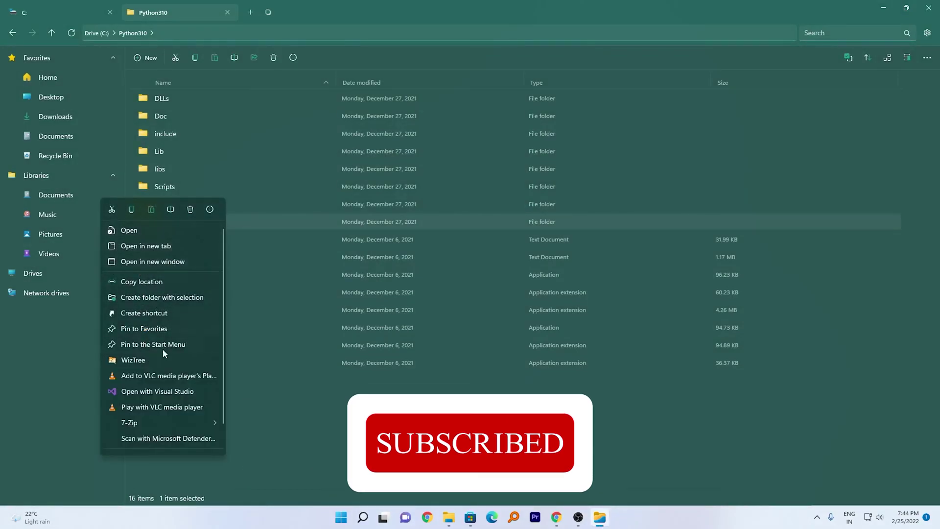
pyautogui.moveTo(162, 420)
pyautogui.moveTo(288, 425)
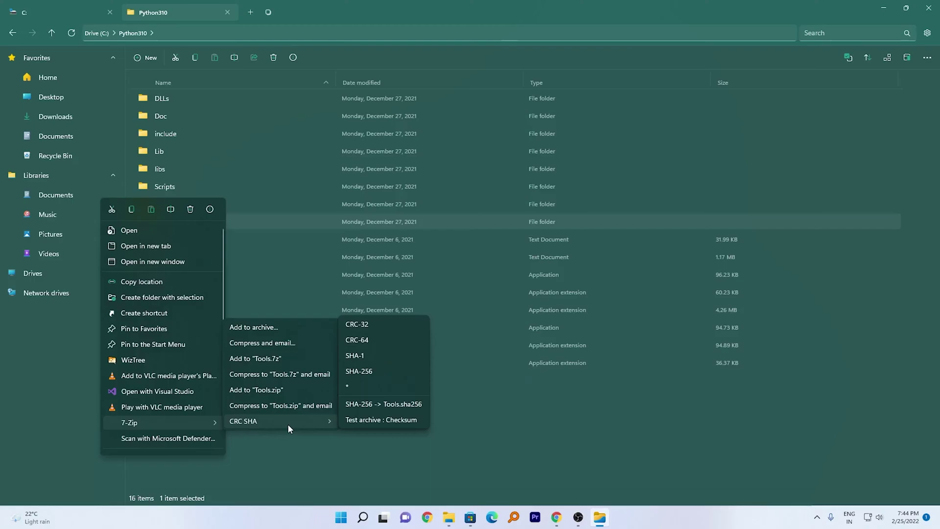
pyautogui.click(329, 464)
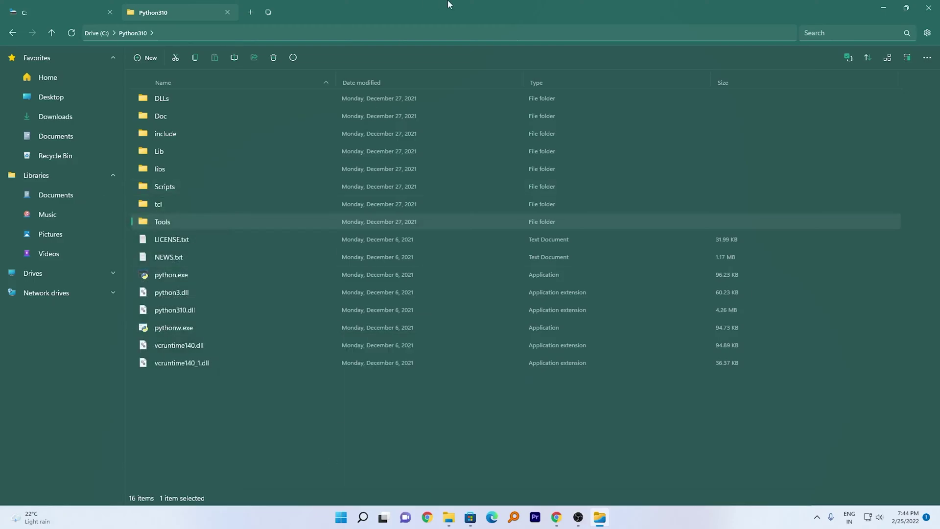
pyautogui.rightClick(198, 224)
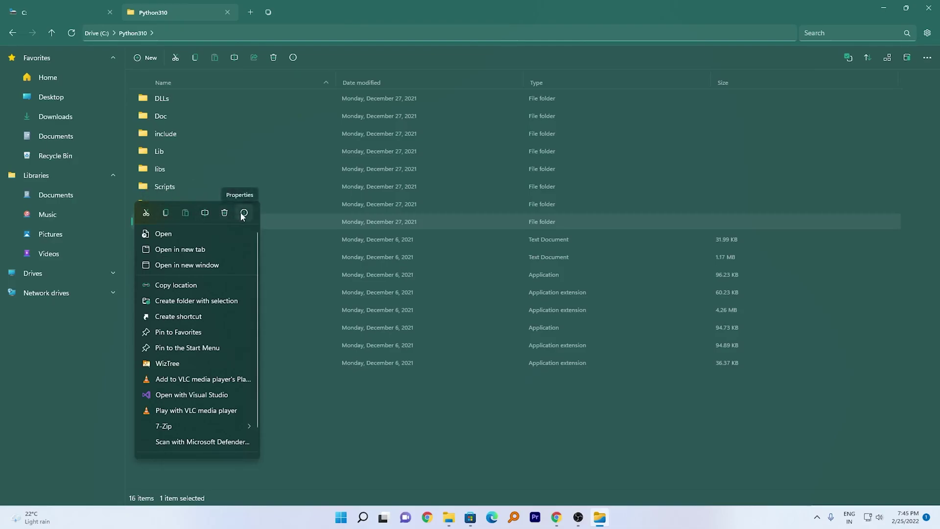
pyautogui.click(442, 427)
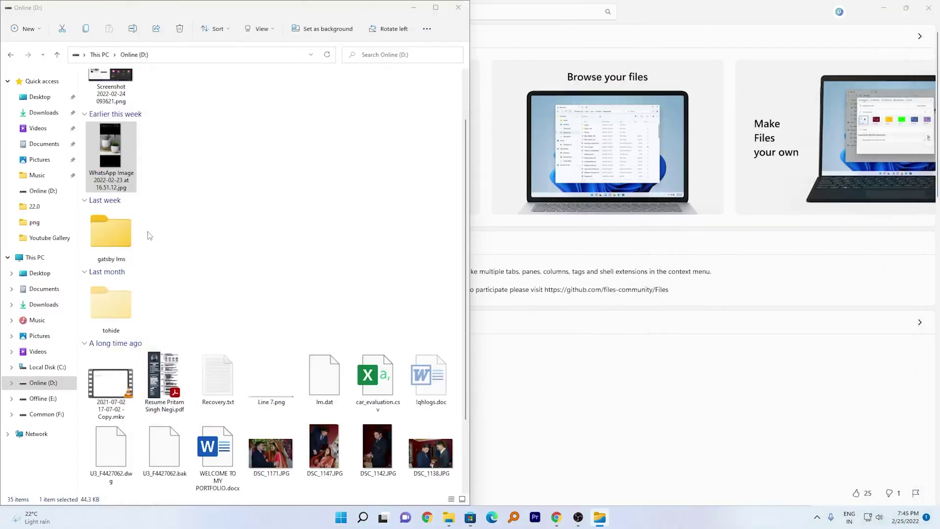
pyautogui.click(123, 230)
pyautogui.rightClick(122, 230)
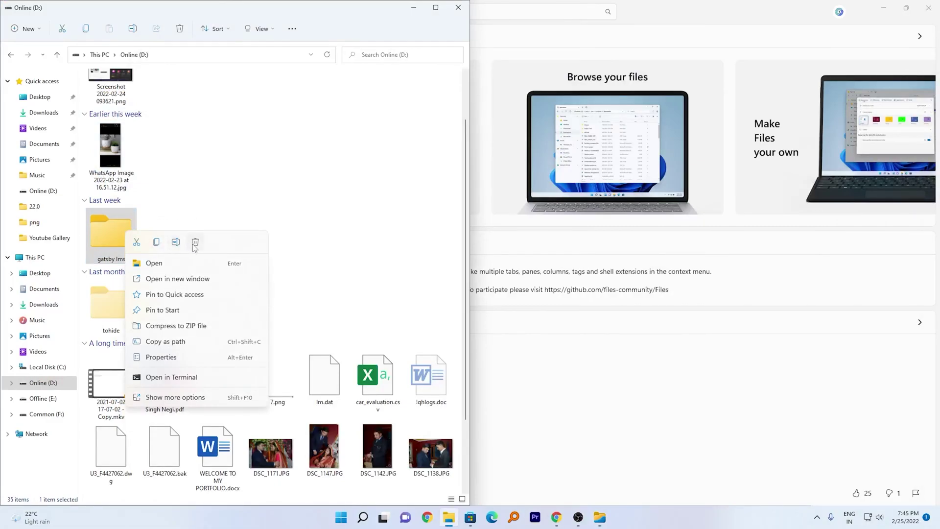
pyautogui.click(372, 174)
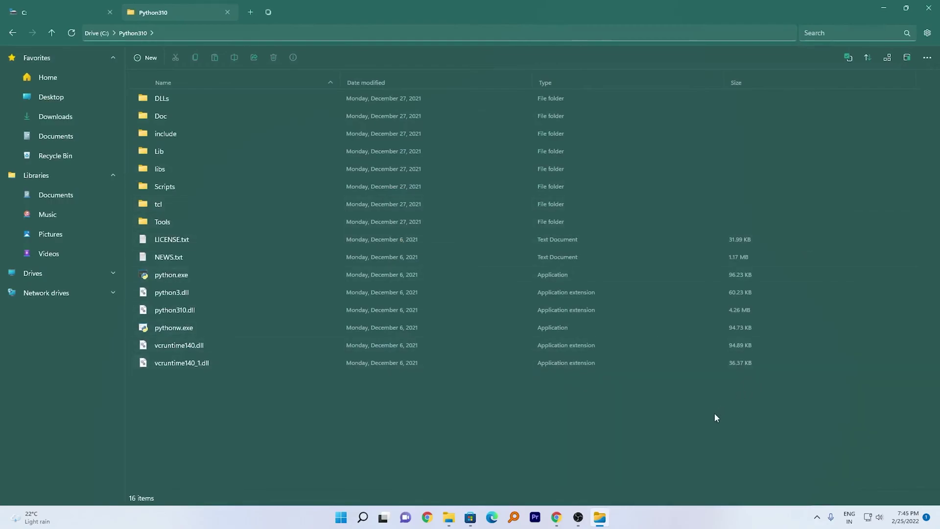
# Open the libs folder, select python310.lib, and turn off the Preview pane.
pyautogui.click(907, 58)
pyautogui.click(907, 57)
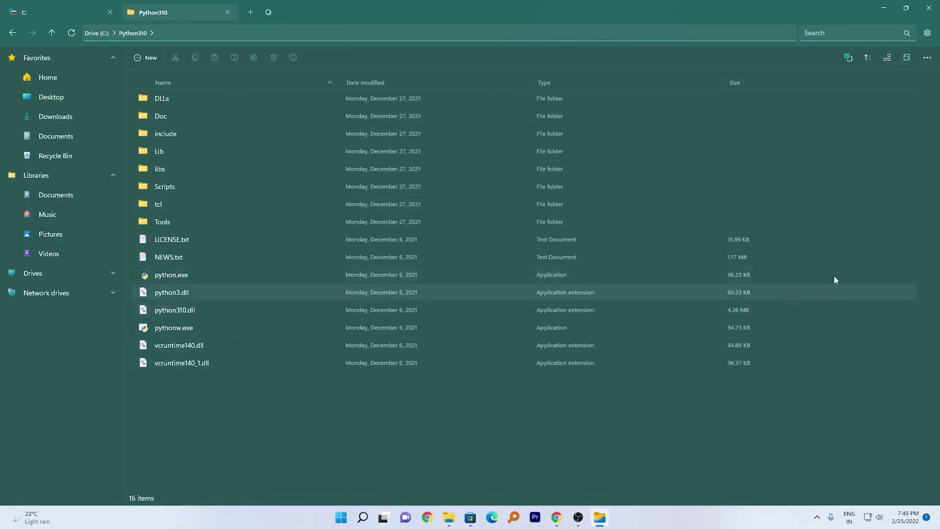
pyautogui.click(907, 59)
pyautogui.click(907, 58)
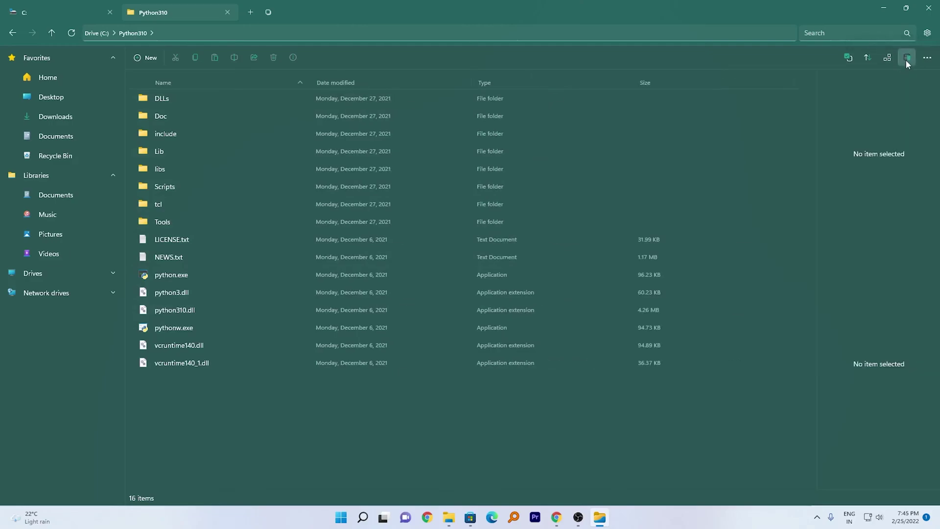
pyautogui.click(213, 190)
pyautogui.doubleClick(211, 168)
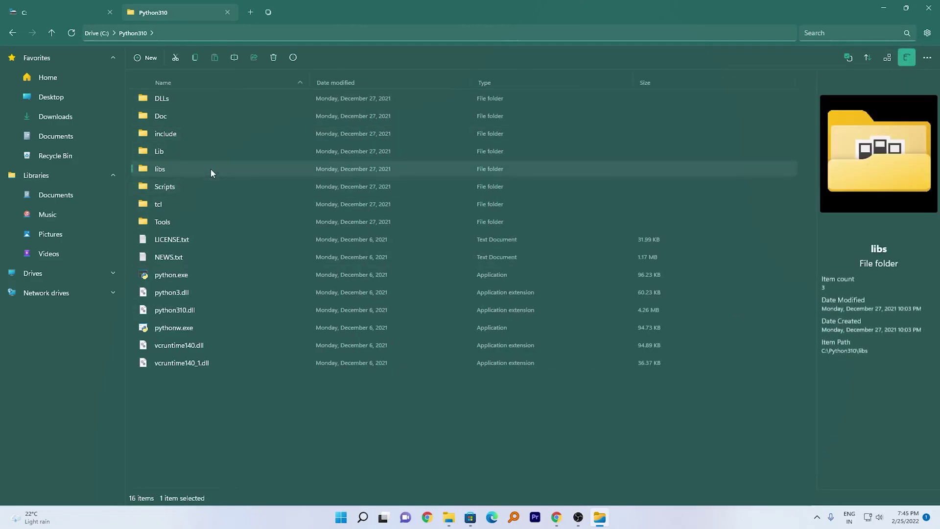
pyautogui.click(359, 138)
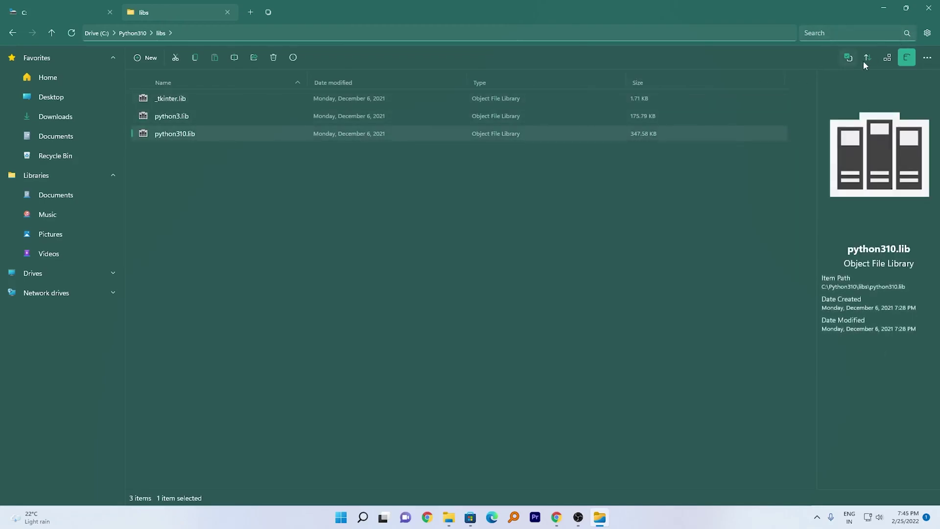
pyautogui.click(904, 58)
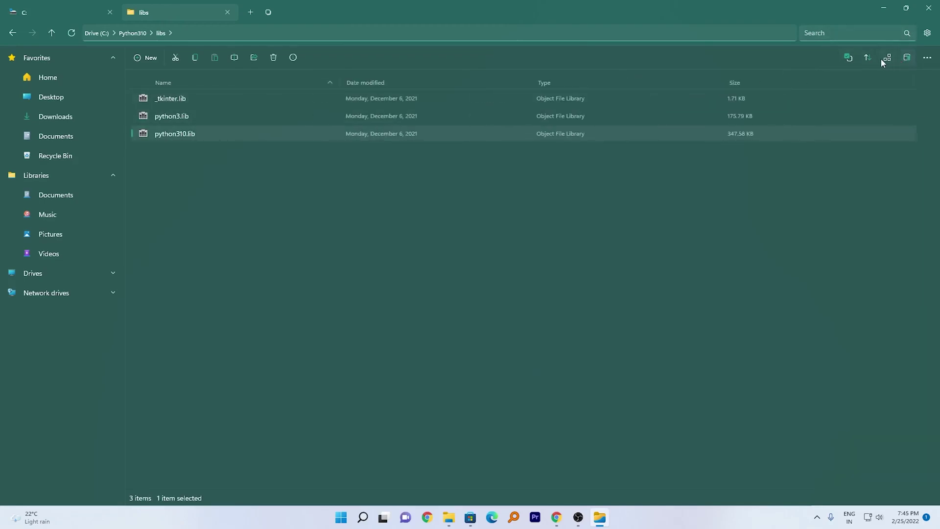
# Turn Multiselect checkboxes on and then back off.
pyautogui.click(855, 57)
pyautogui.click(852, 82)
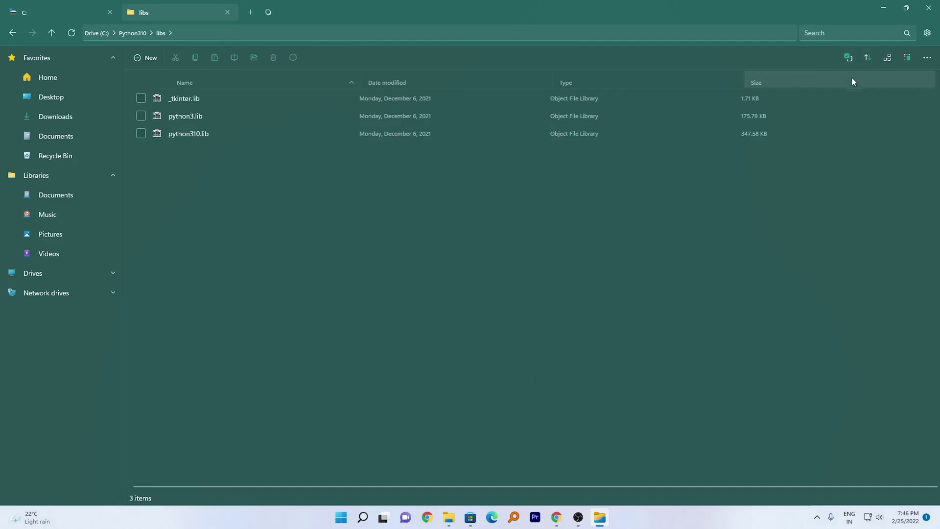
pyautogui.click(849, 57)
pyautogui.click(837, 80)
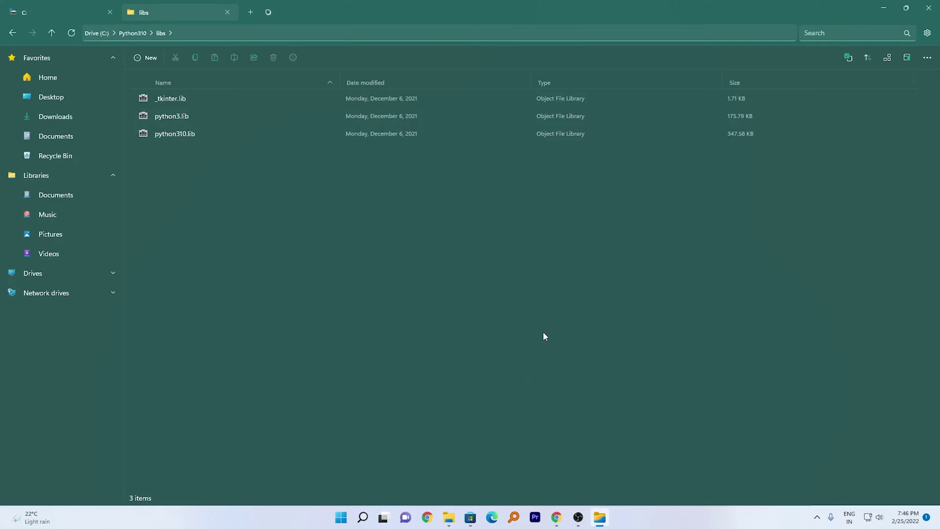
# Go to the Drive (C:) root and switch it to Columns layout.
pyautogui.click(95, 33)
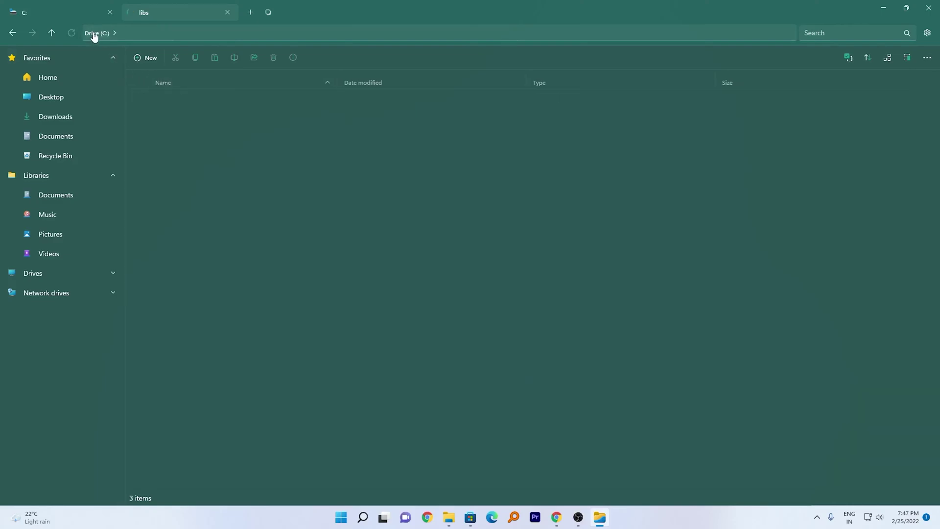
pyautogui.click(468, 382)
pyautogui.rightClick(592, 407)
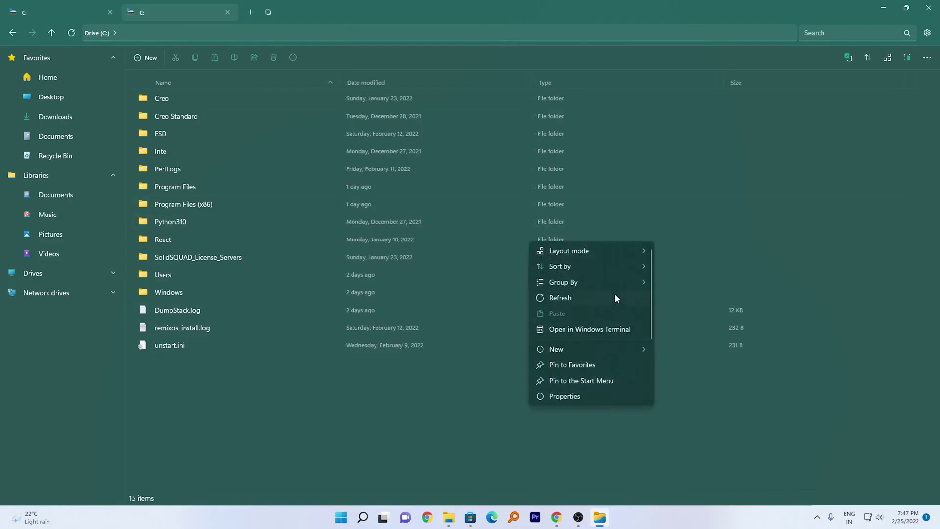
pyautogui.moveTo(624, 252)
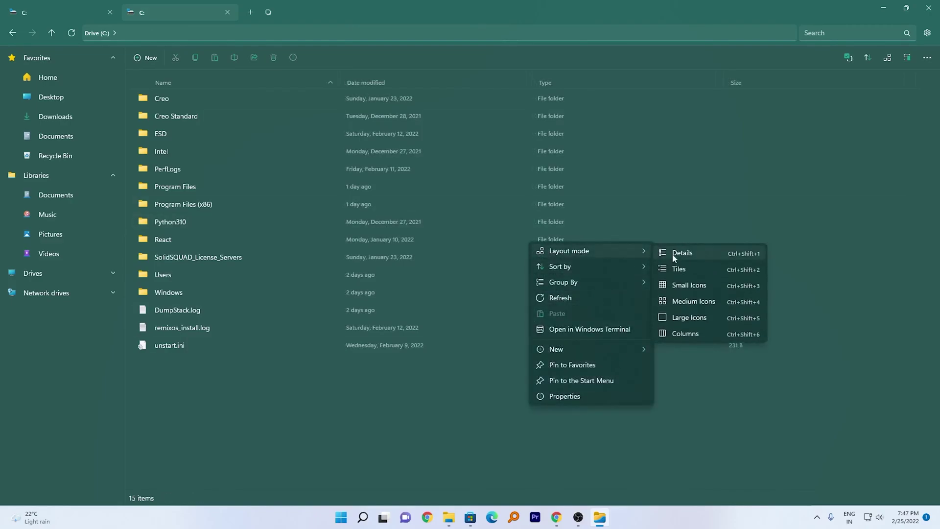
pyautogui.click(705, 335)
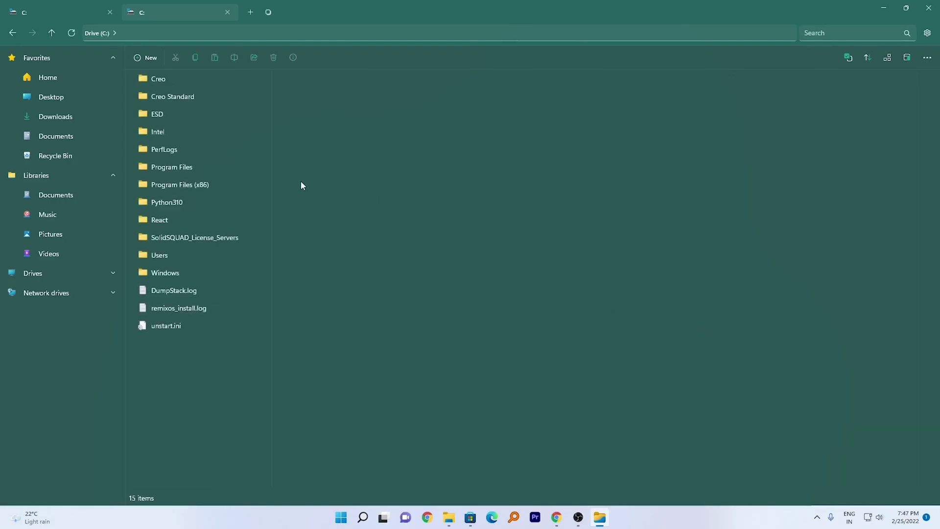
# Drill into Program Files > Internet Explorer > images.
pyautogui.click(170, 167)
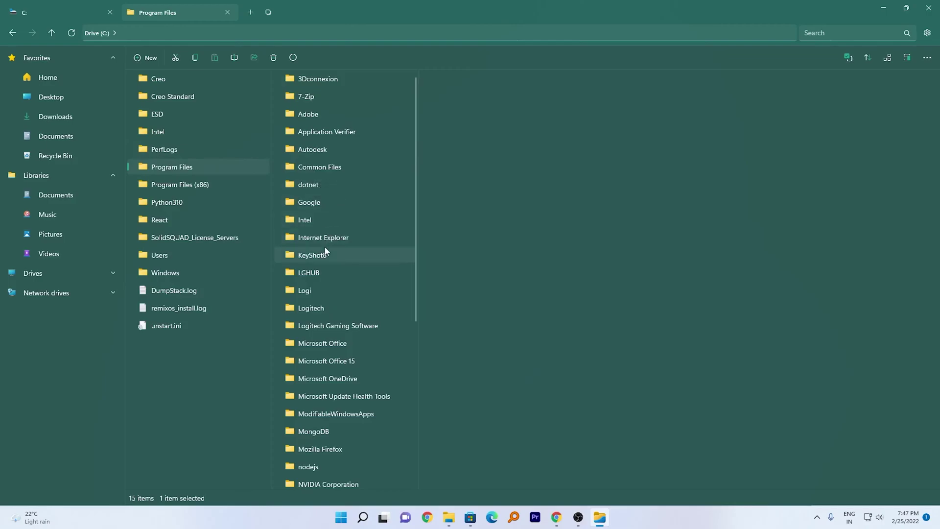
pyautogui.click(336, 238)
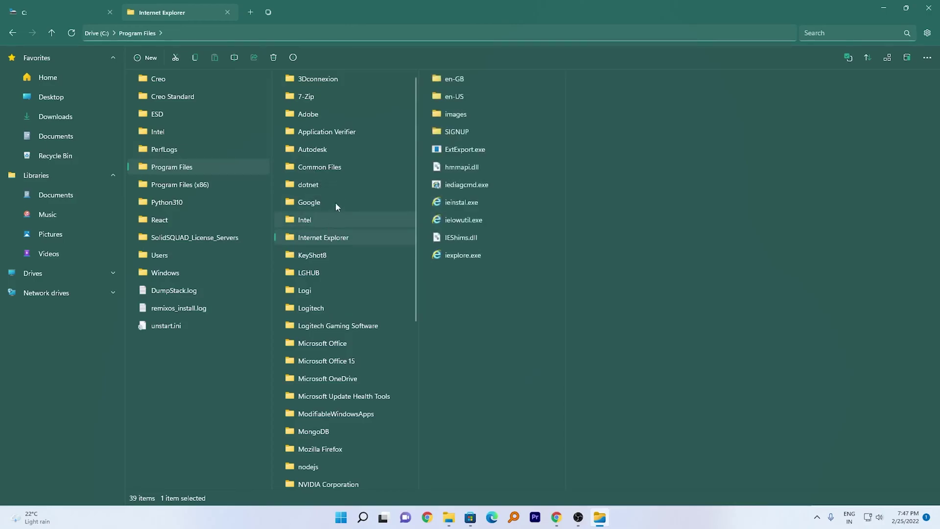
pyautogui.click(464, 121)
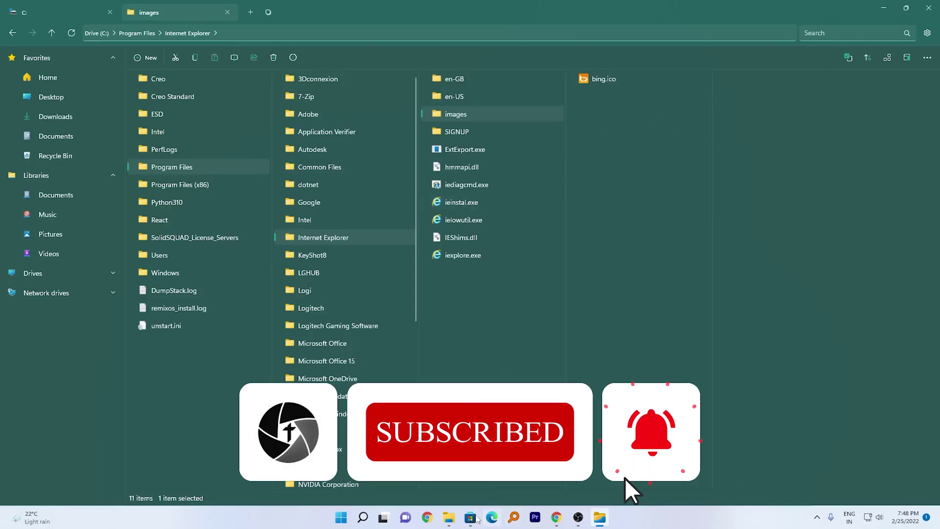
# Open File Explorer on Online (D:) and bring up its folder view options.
pyautogui.click(448, 518)
pyautogui.rightClick(275, 160)
pyautogui.moveTo(352, 167)
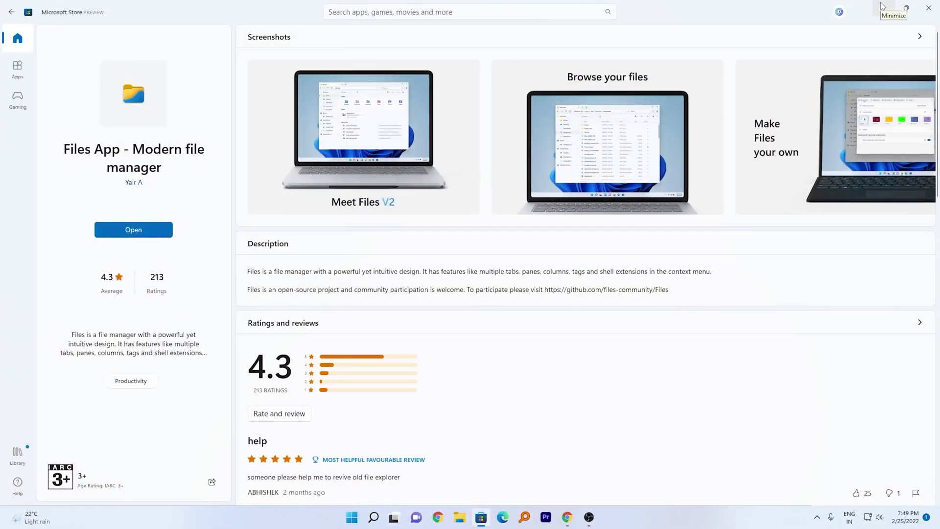
# Minimize the Store, search Start for 'files', and pin the Files app to the taskbar.
pyautogui.click(883, 7)
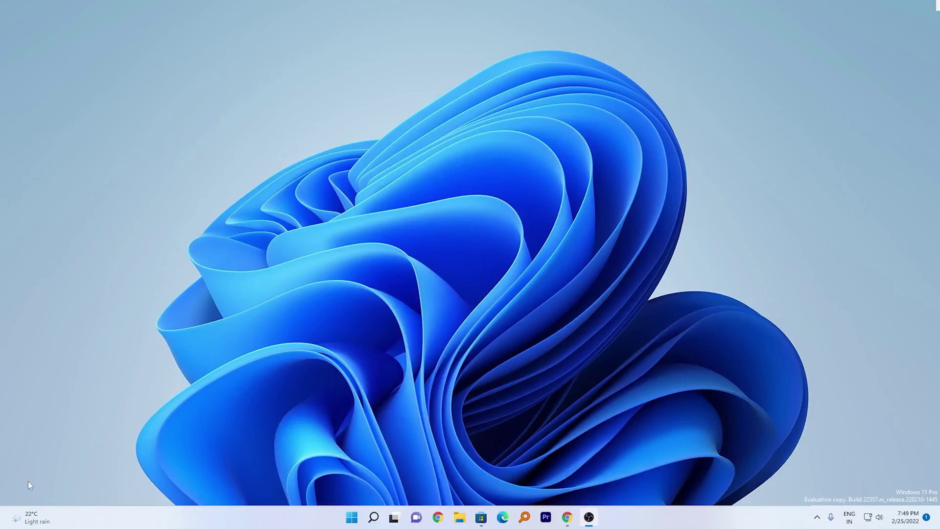
pyautogui.click(349, 519)
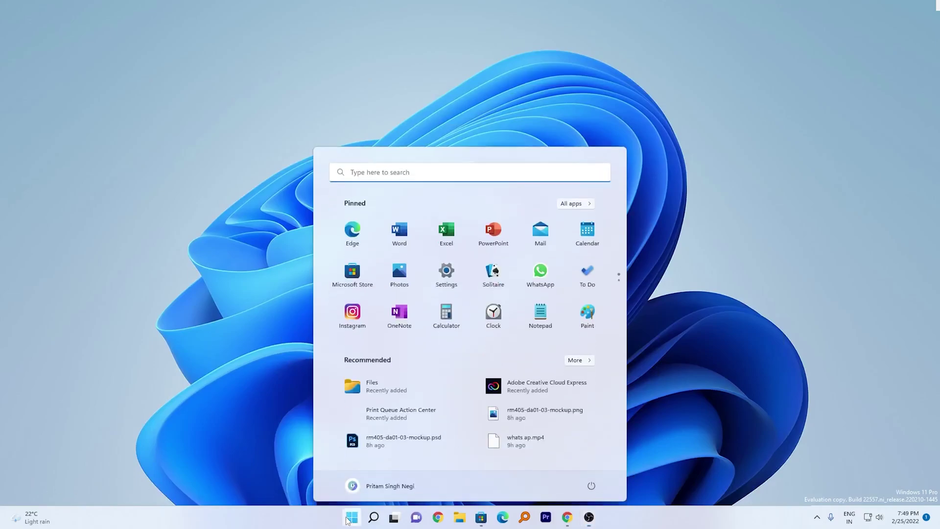
pyautogui.click(399, 175)
pyautogui.write('files')
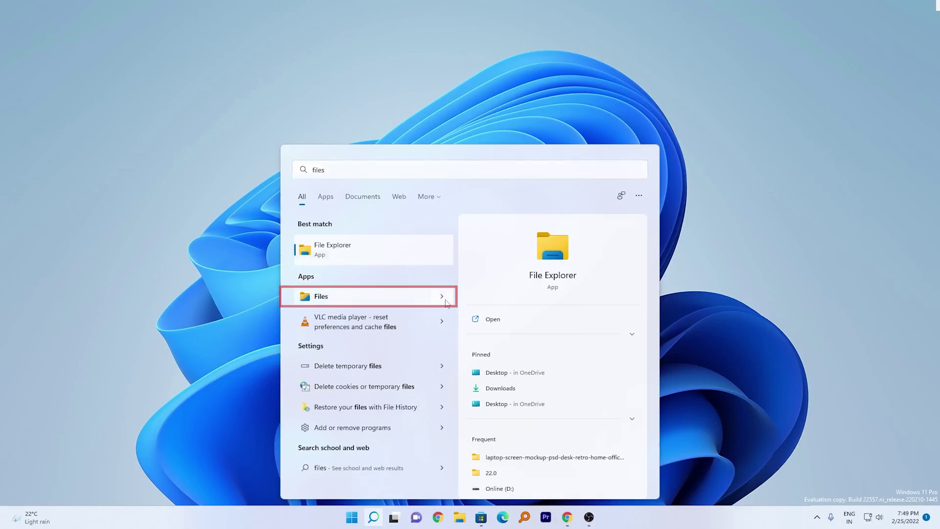
pyautogui.click(446, 301)
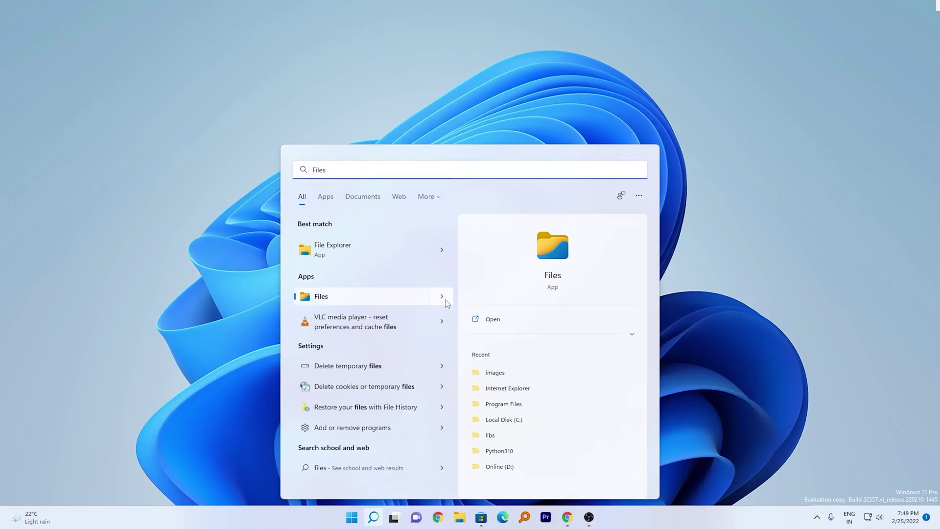
pyautogui.rightClick(446, 302)
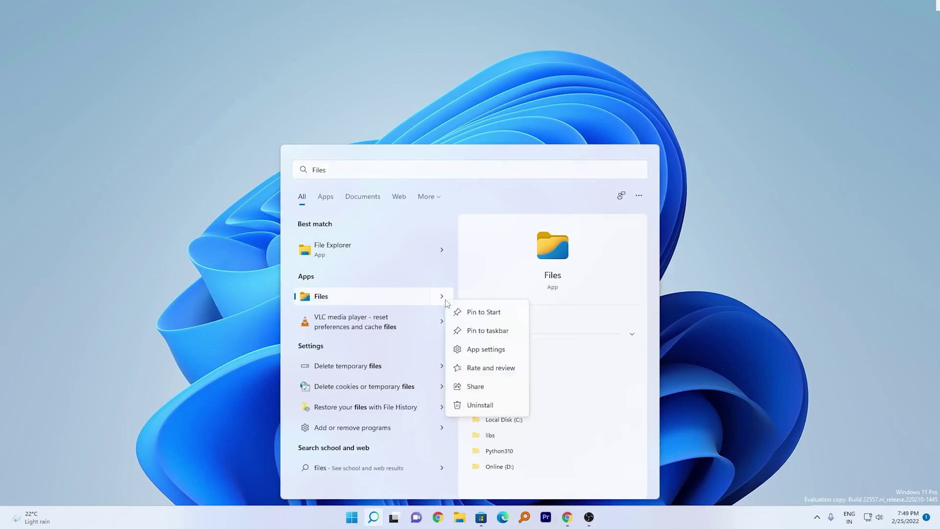
pyautogui.click(496, 334)
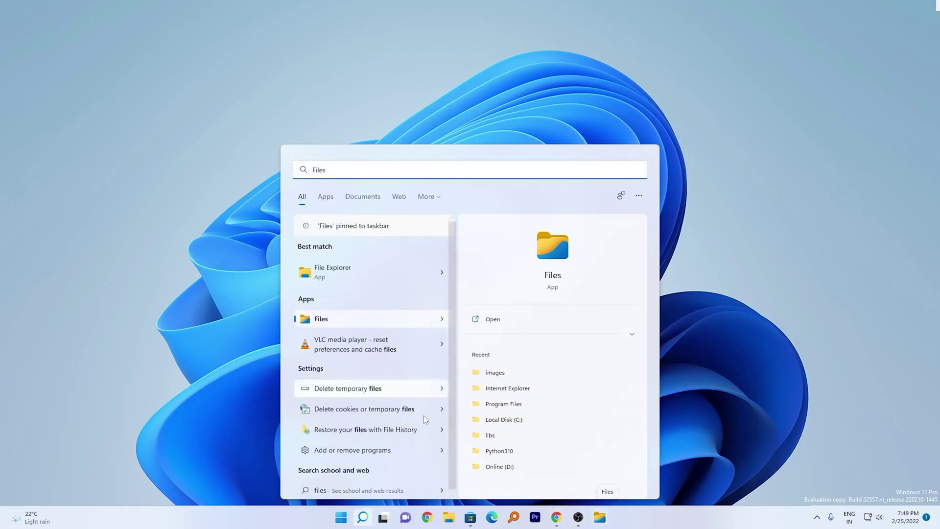
# Unpin File Explorer from the taskbar and open the Files app's Installed apps settings.
pyautogui.rightClick(456, 516)
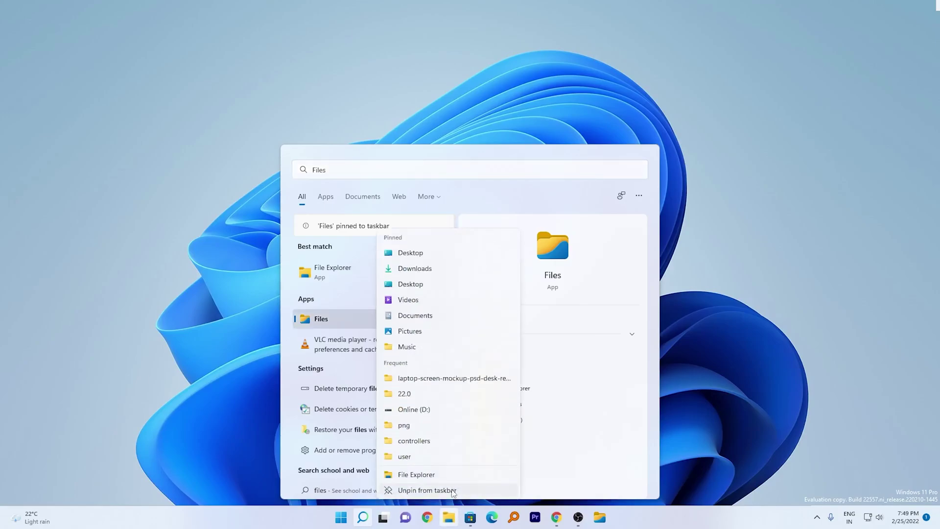
pyautogui.click(453, 490)
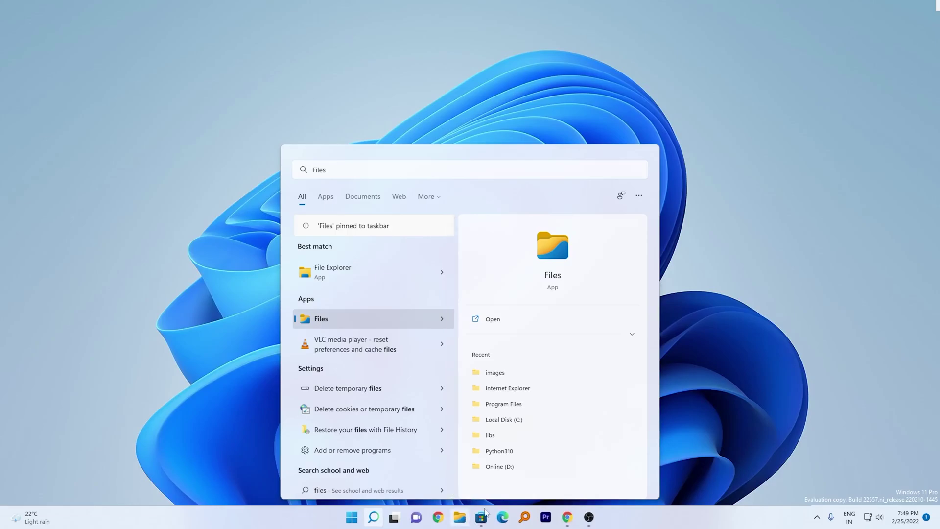
pyautogui.click(632, 334)
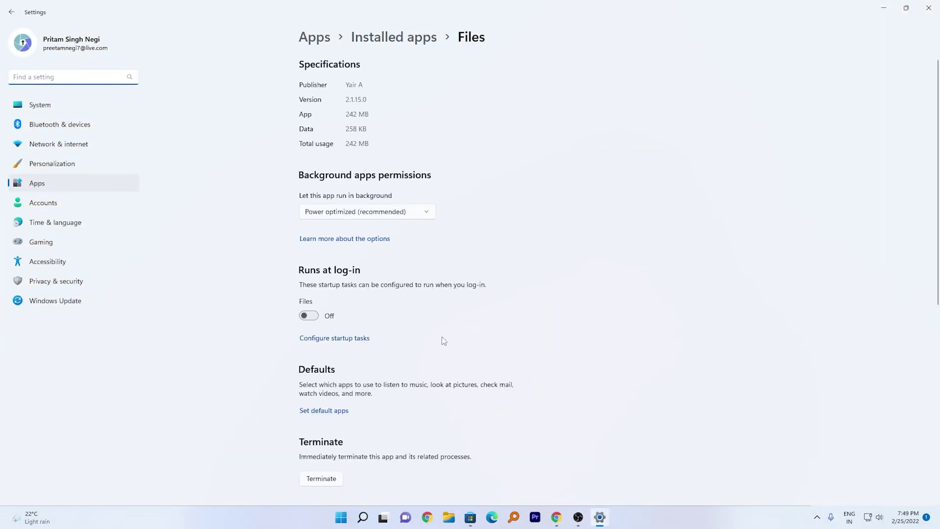
# Switch Files' 'Runs at log-in' on, confirm it in the Startup apps list, and go back.
pyautogui.scroll(-2, 447, 336)
pyautogui.scroll(1, 367, 323)
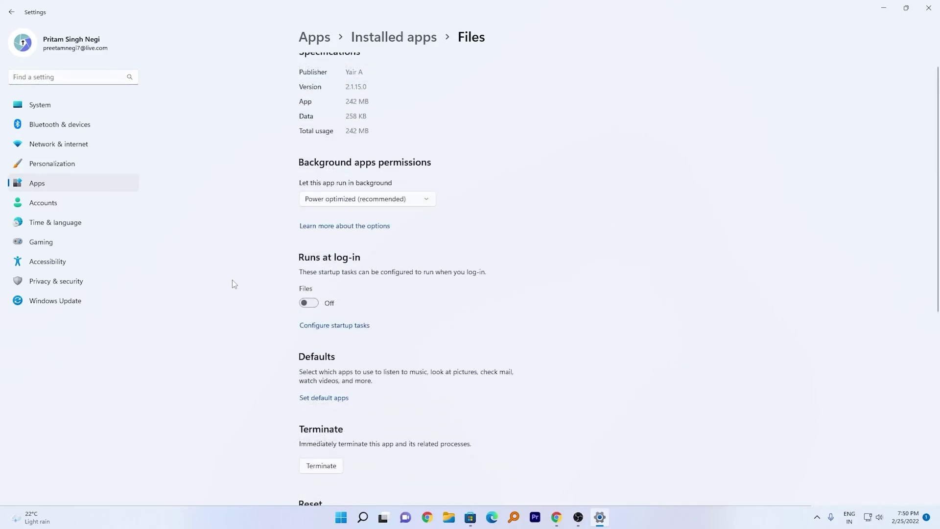
pyautogui.click(310, 302)
pyautogui.click(321, 327)
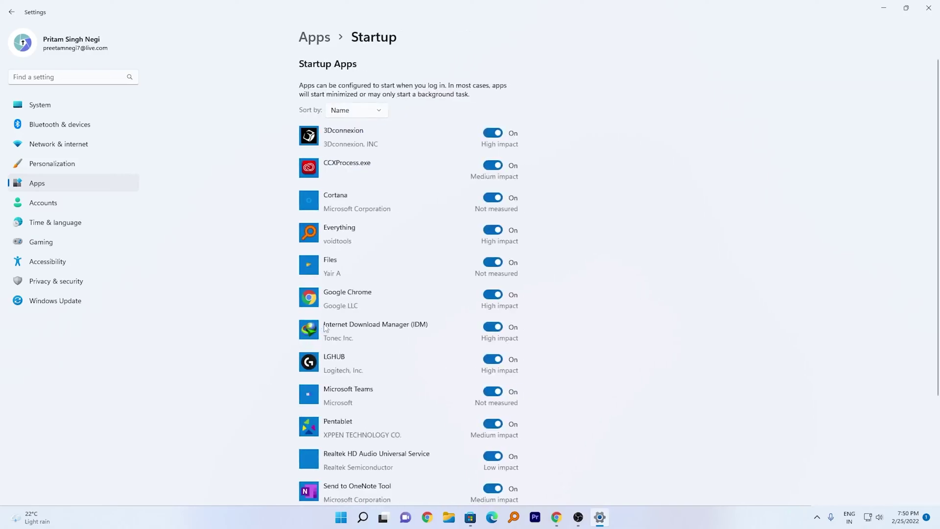
pyautogui.scroll(-3, 561, 273)
pyautogui.scroll(1, 561, 272)
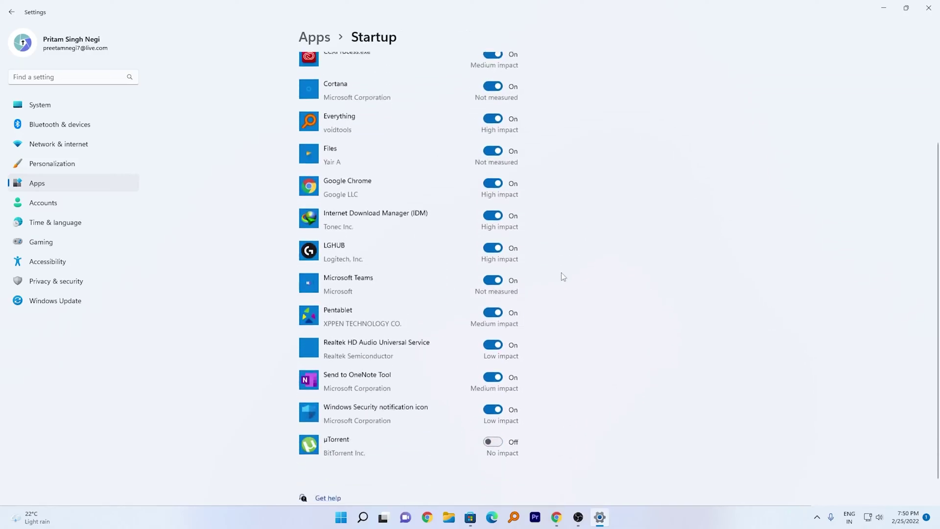
pyautogui.scroll(-1, 561, 272)
pyautogui.scroll(5, 561, 273)
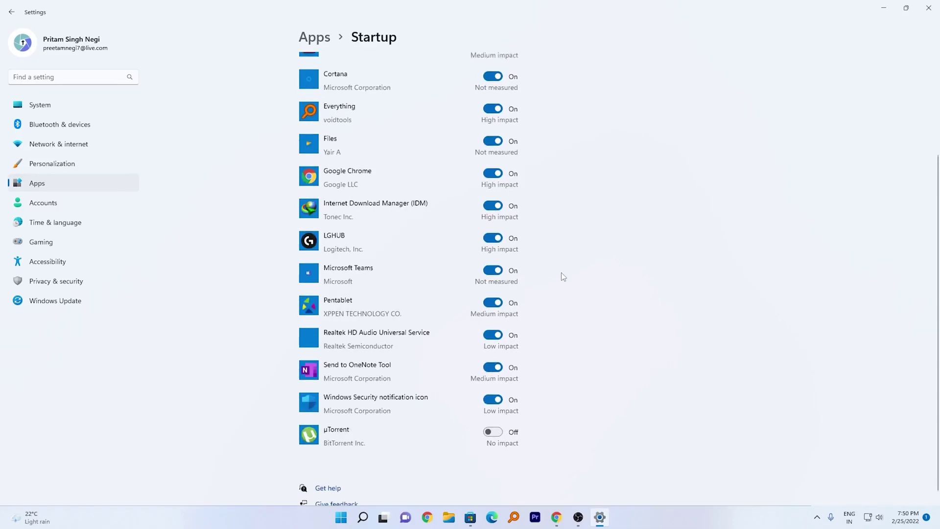
pyautogui.hotkey('alt', 'Left')
pyautogui.click(930, 6)
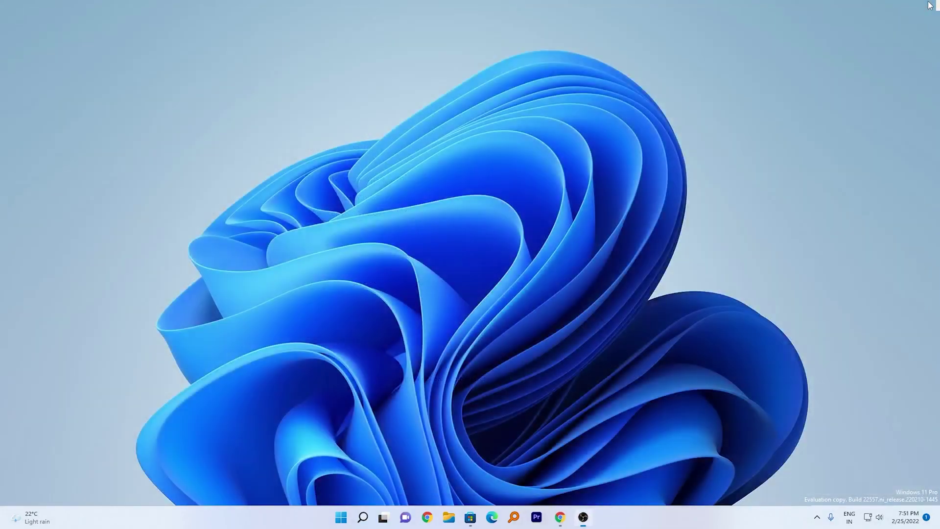
pyautogui.click(462, 521)
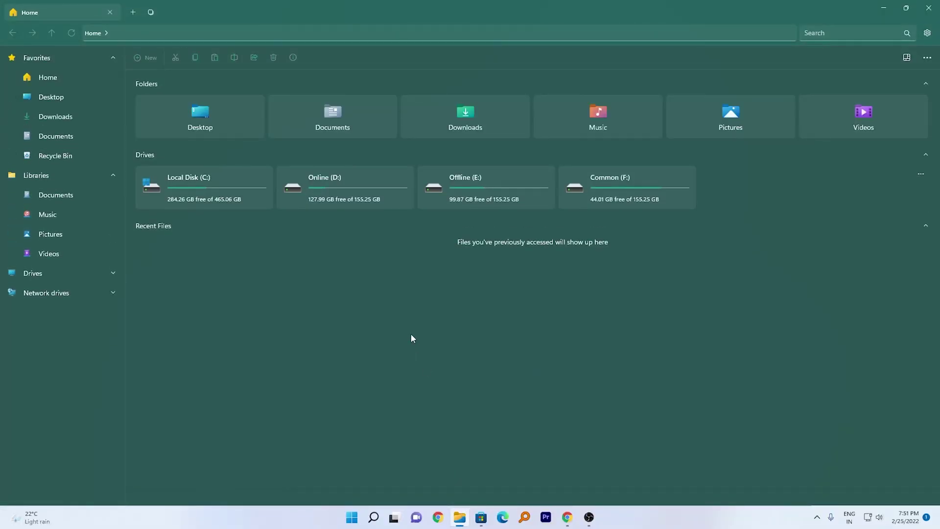
pyautogui.click(375, 193)
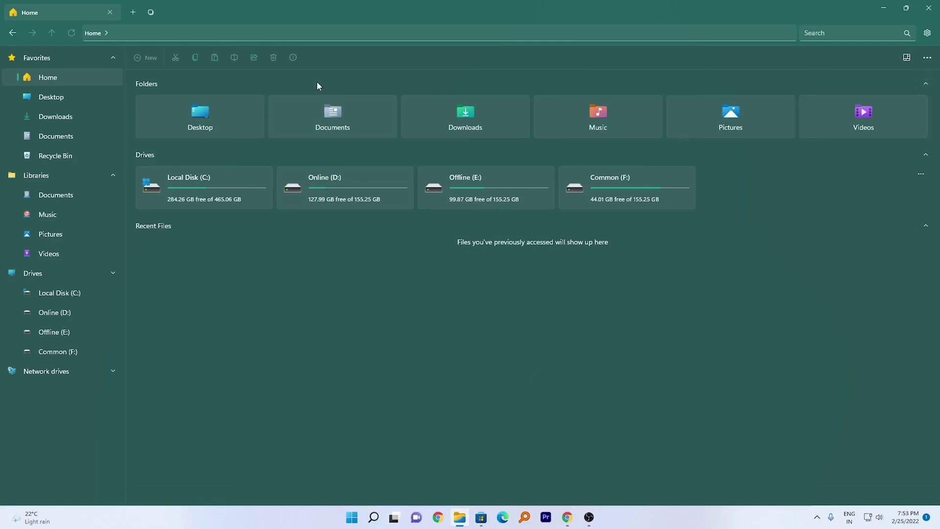
# Toggle the Folders, Drives and Recent Files widgets off and on, and turn Bundles on.
pyautogui.click(906, 59)
pyautogui.click(868, 116)
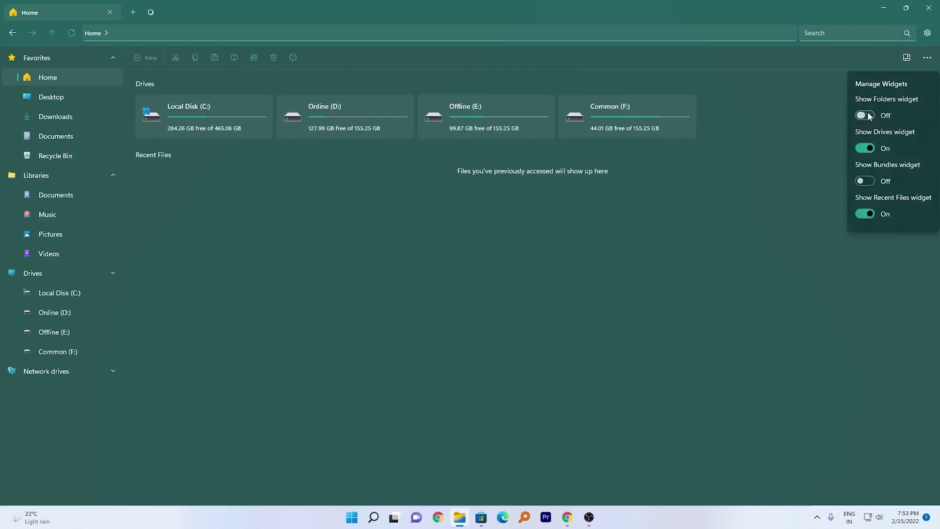
pyautogui.click(867, 115)
pyautogui.click(865, 148)
pyautogui.click(865, 148)
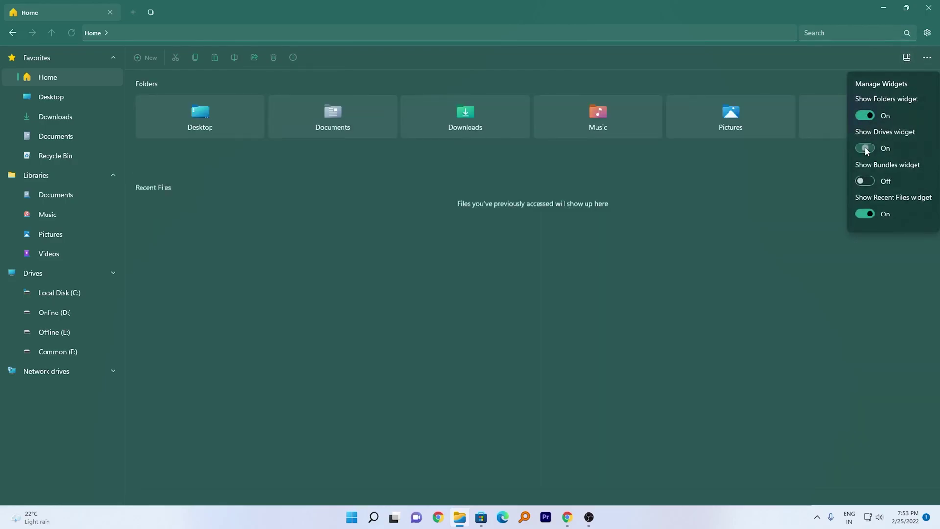
pyautogui.click(865, 181)
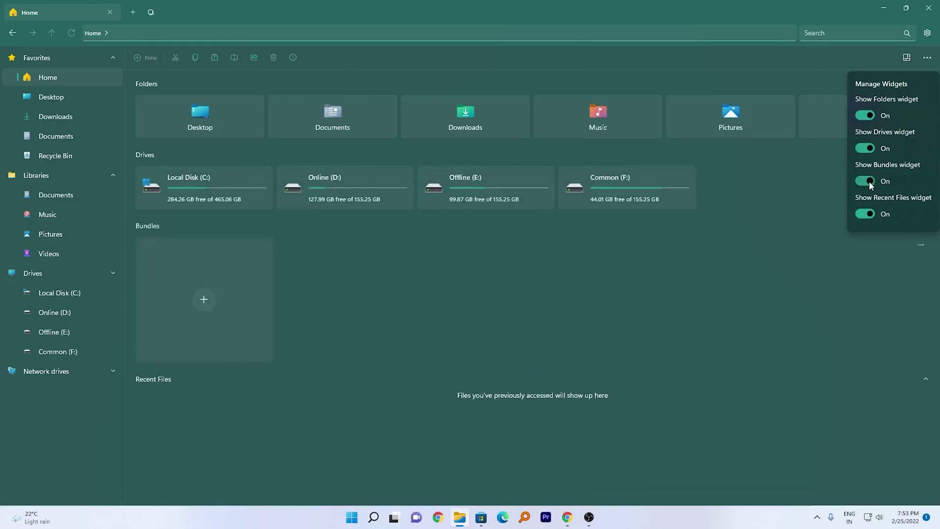
pyautogui.click(871, 214)
pyautogui.click(870, 214)
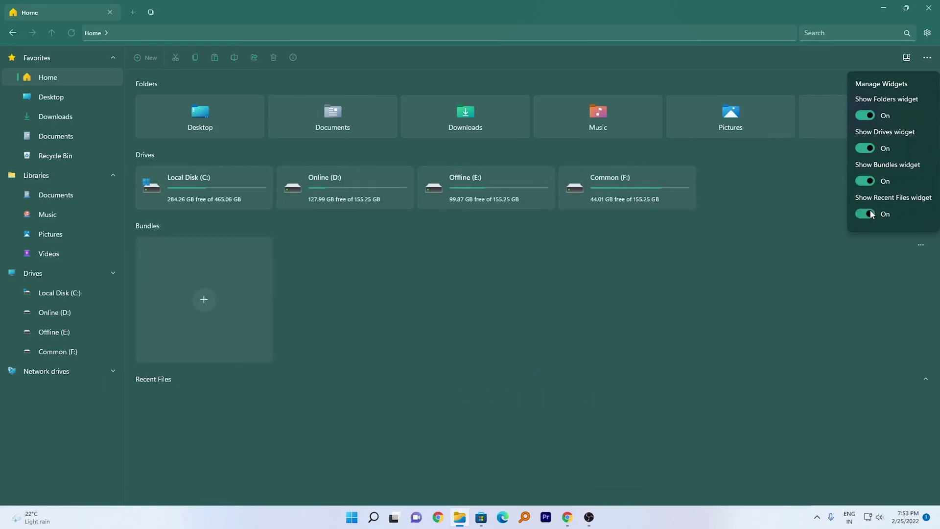
# Close the widget flyout, then open Local Disk (C:) and return to Home.
pyautogui.click(907, 58)
pyautogui.click(906, 58)
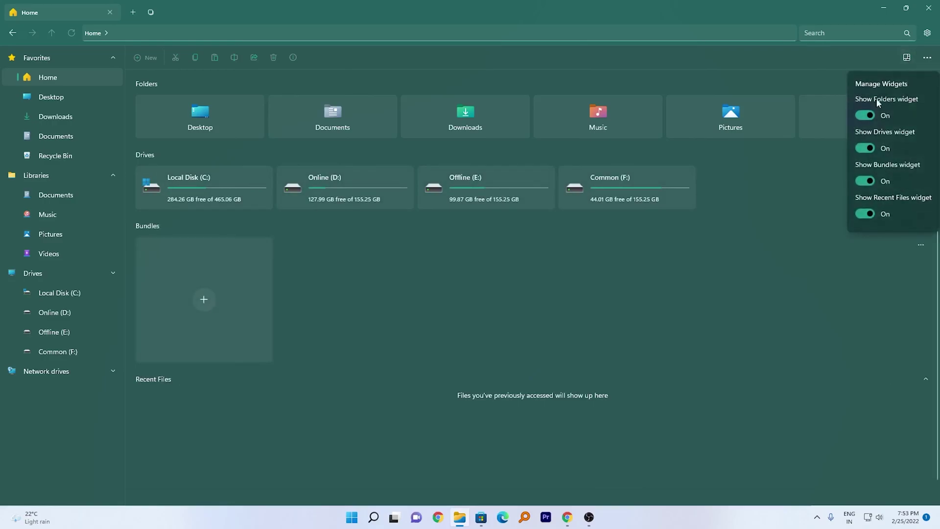
pyautogui.click(628, 268)
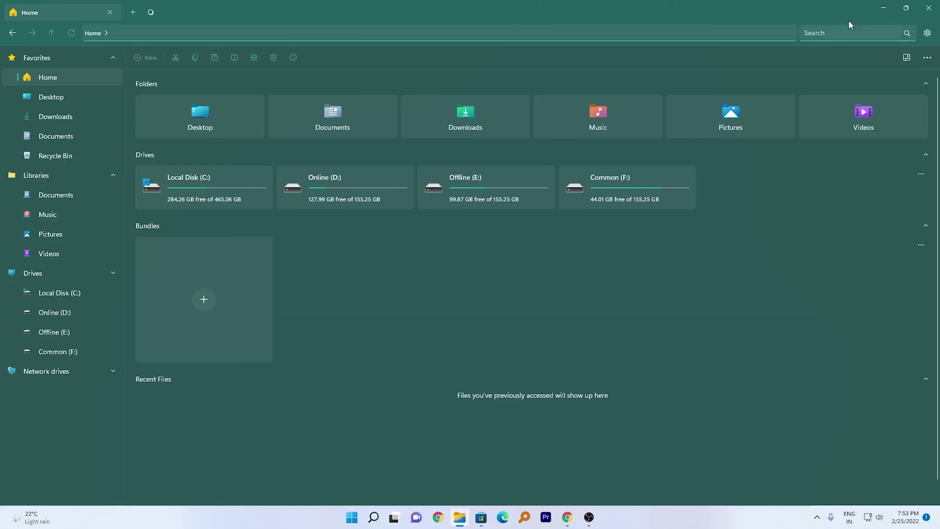
pyautogui.click(243, 174)
pyautogui.hotkey('alt', 'Left')
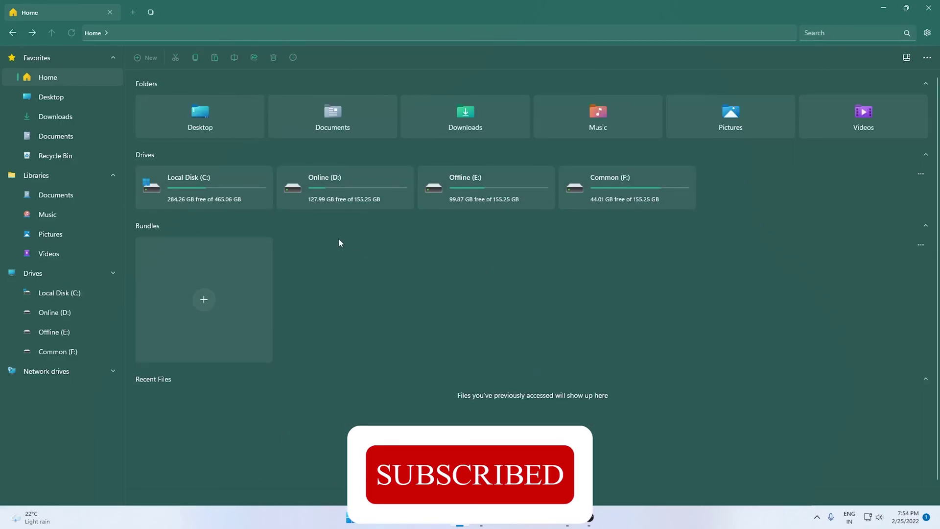
# Open Local Disk (C:) and switch on 'Enable file tags' under Experimental settings.
pyautogui.click(213, 181)
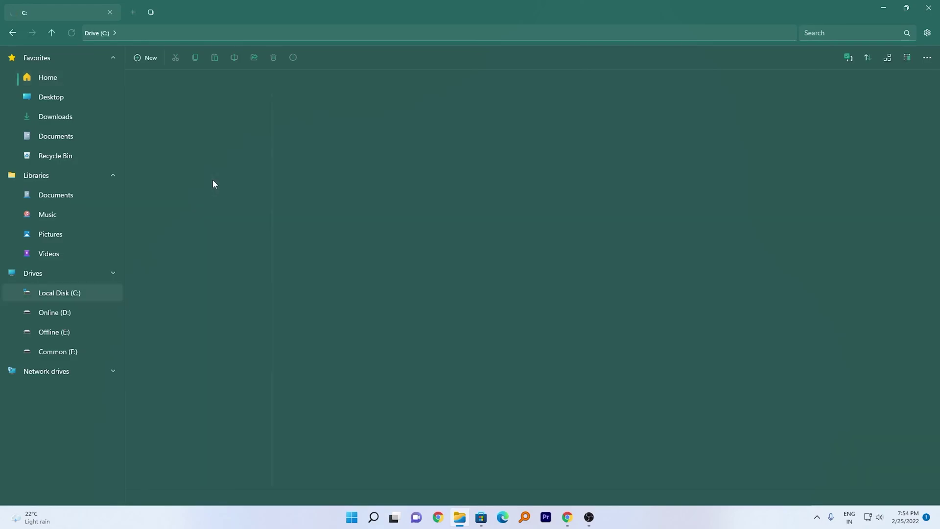
pyautogui.click(927, 33)
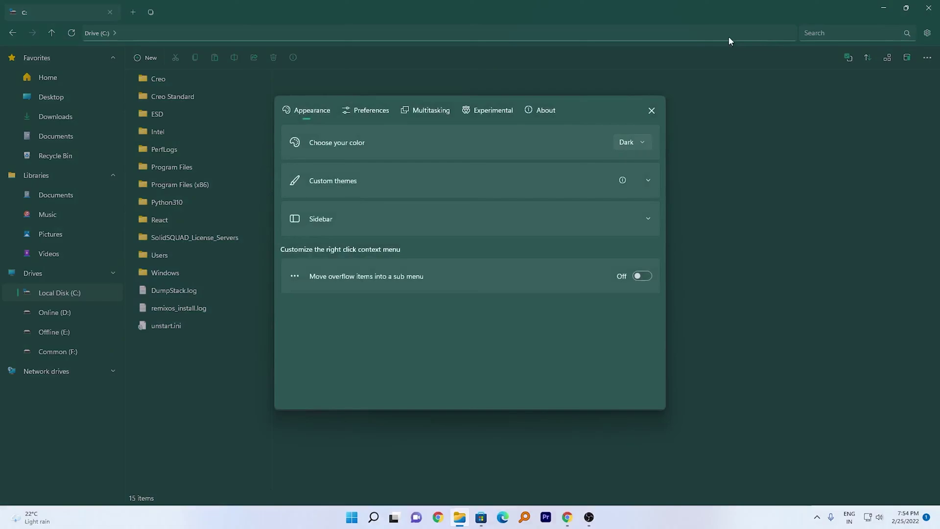
pyautogui.click(514, 110)
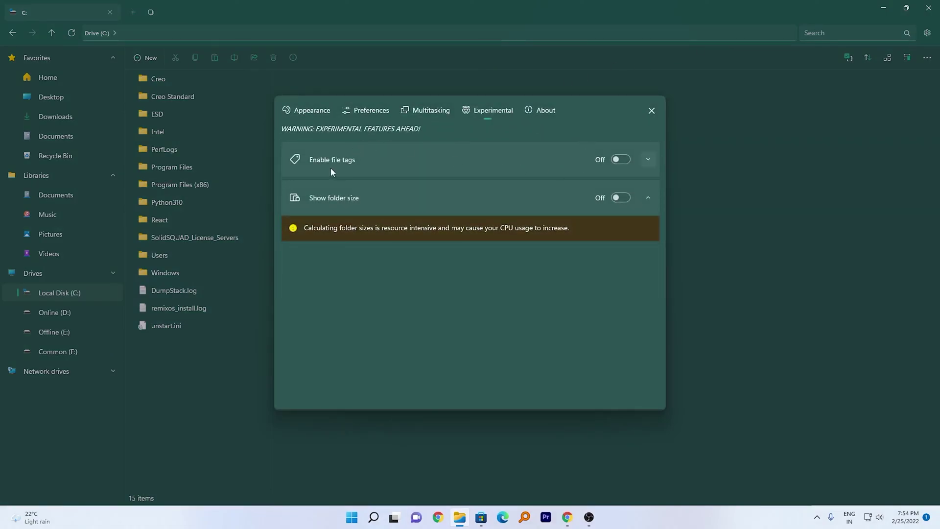
pyautogui.click(621, 160)
pyautogui.click(651, 111)
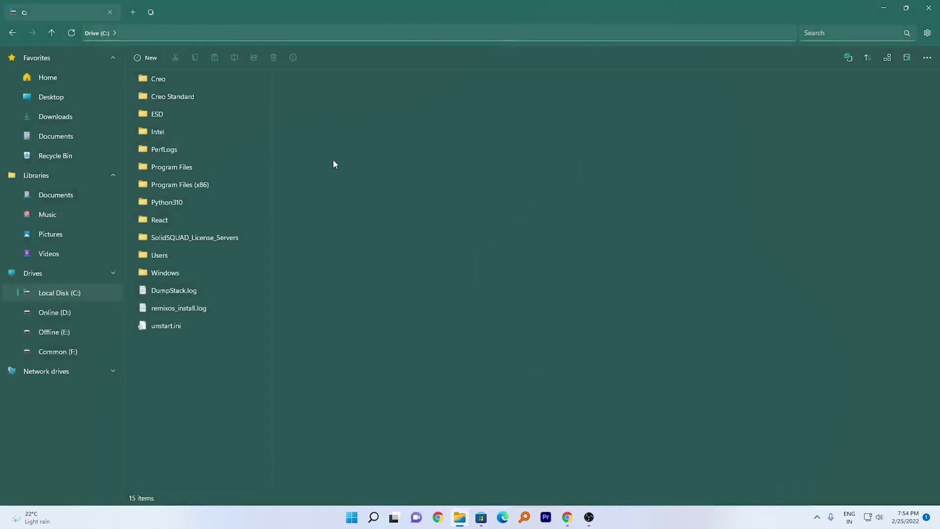
# Switch the C: listing to Tiles layout, then to Details layout.
pyautogui.rightClick(402, 134)
pyautogui.moveTo(435, 116)
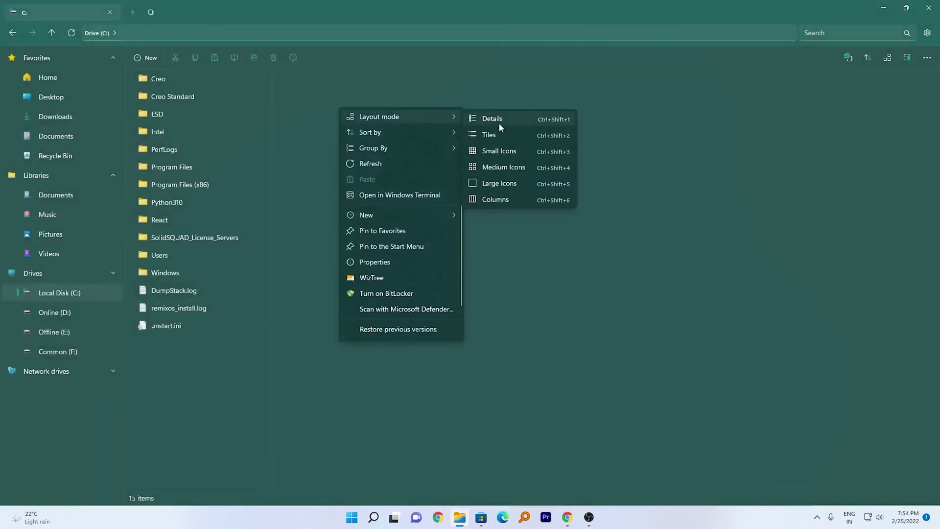
pyautogui.click(503, 134)
pyautogui.rightClick(501, 189)
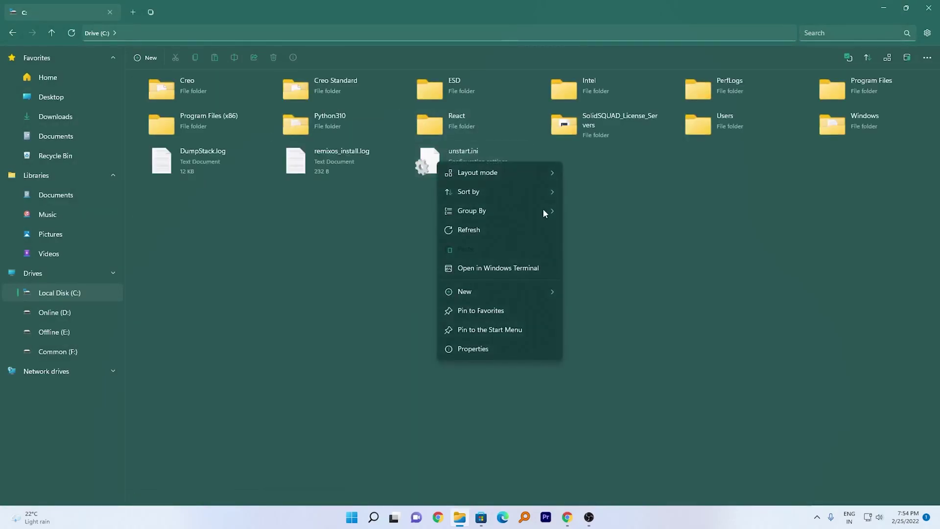
pyautogui.moveTo(508, 171)
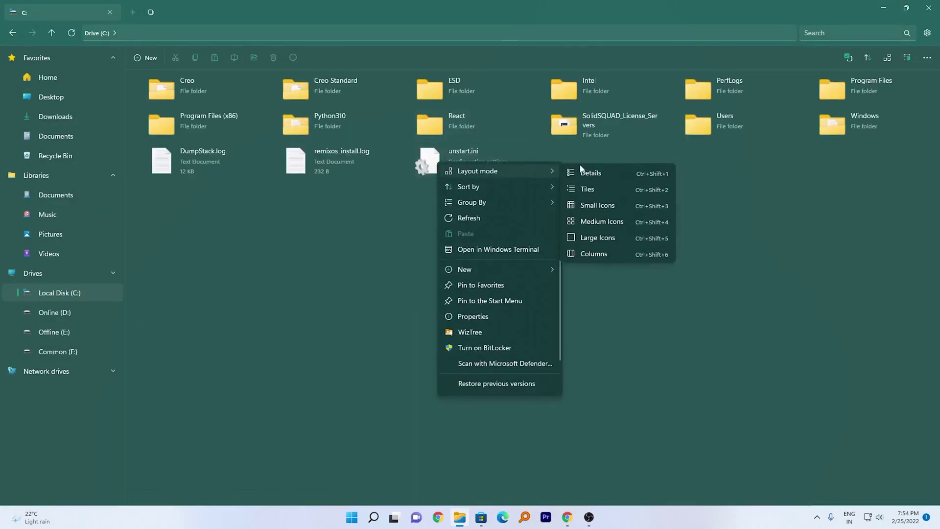
pyautogui.click(616, 192)
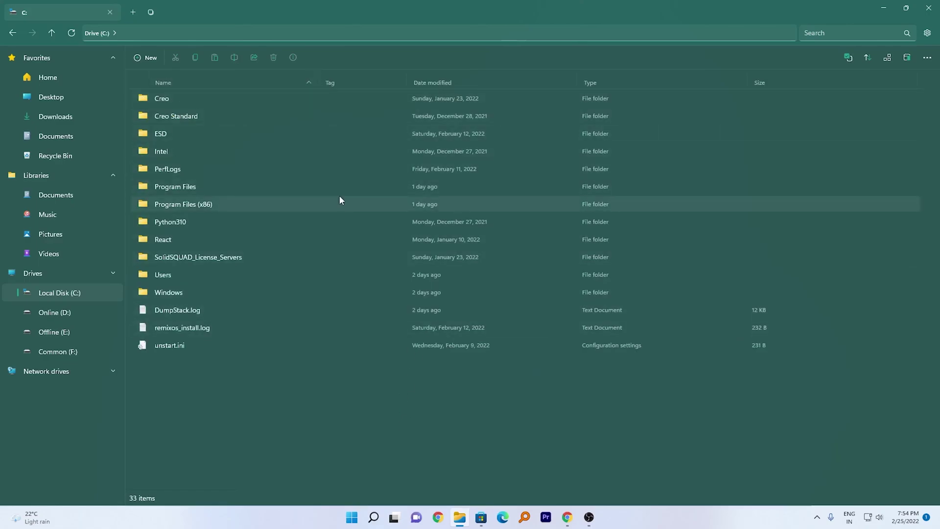
# Tag the Intel folder Orange.
pyautogui.rightClick(190, 146)
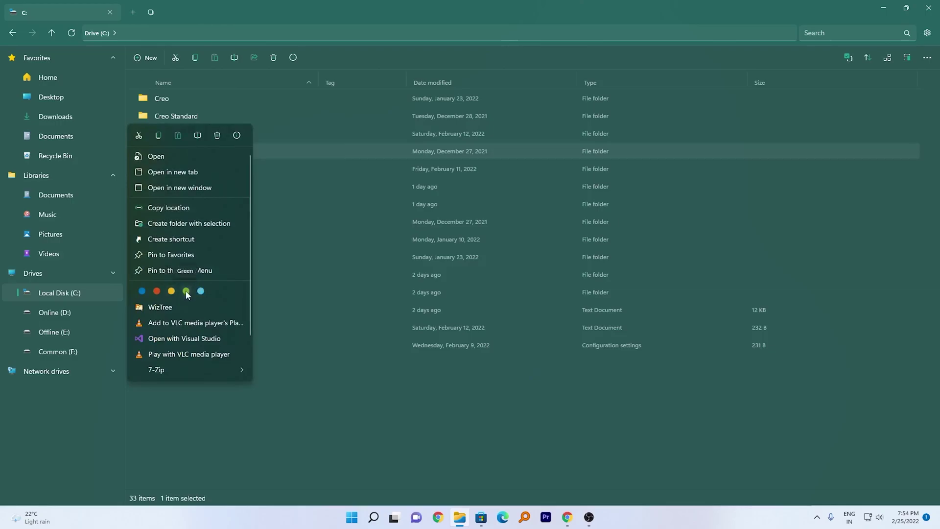
pyautogui.click(157, 291)
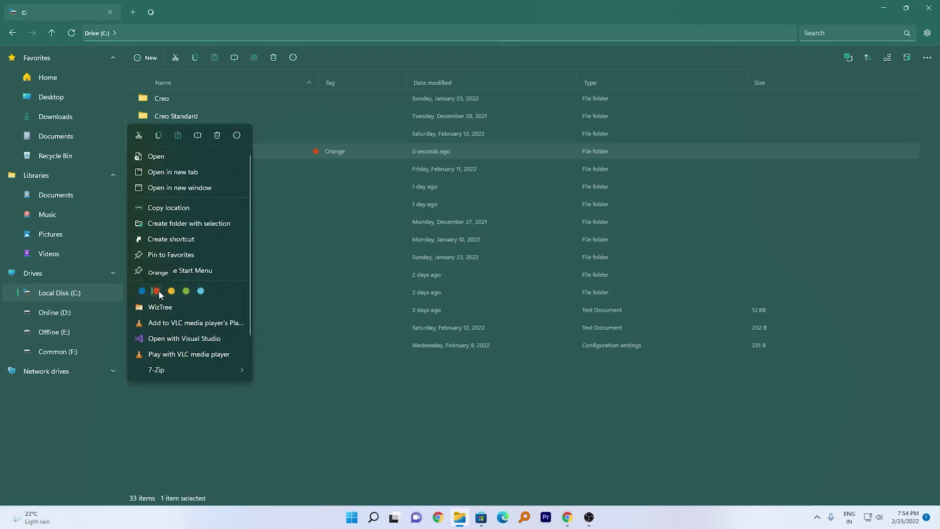
pyautogui.click(416, 404)
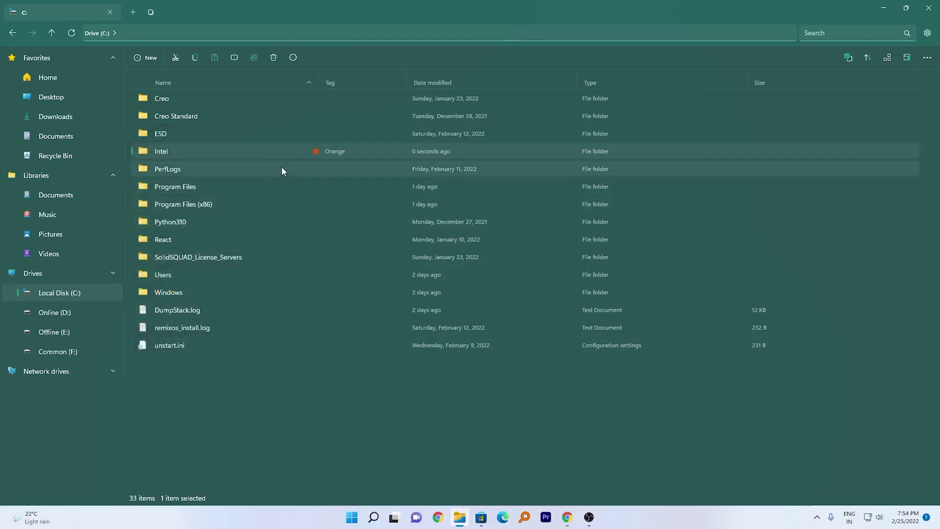
# Check the PerfLogs actions, then remove the Orange tag from Intel.
pyautogui.click(209, 174)
pyautogui.rightClick(209, 172)
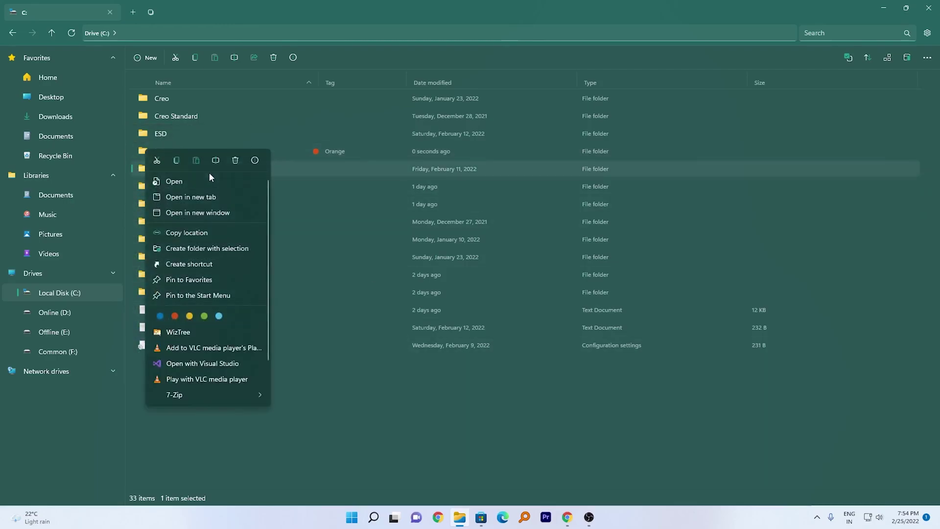
pyautogui.click(471, 424)
pyautogui.rightClick(213, 146)
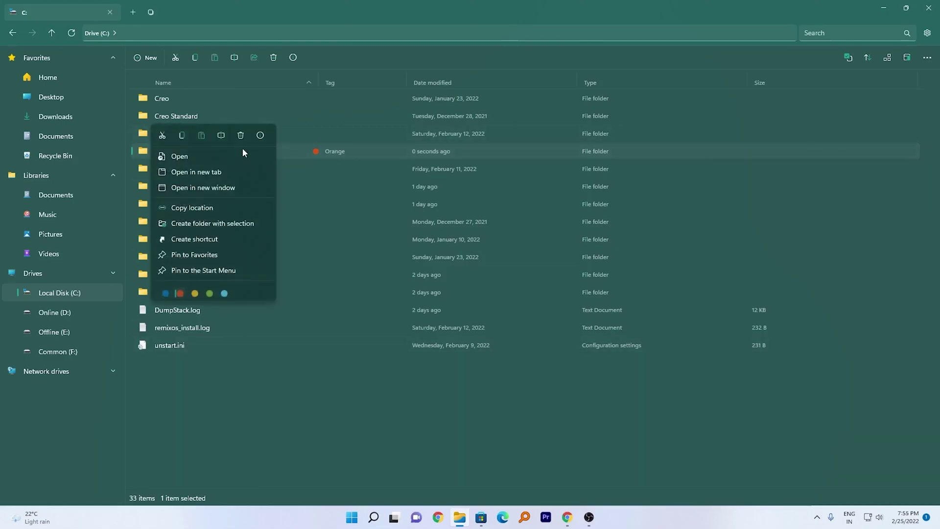
pyautogui.click(195, 292)
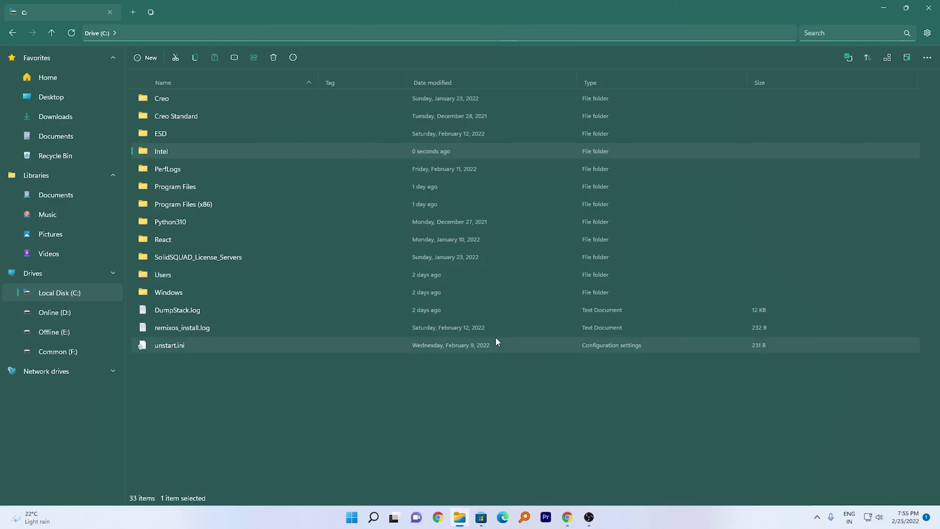
# Switch on 'Show folder size' under Experimental settings and close Settings.
pyautogui.click(927, 33)
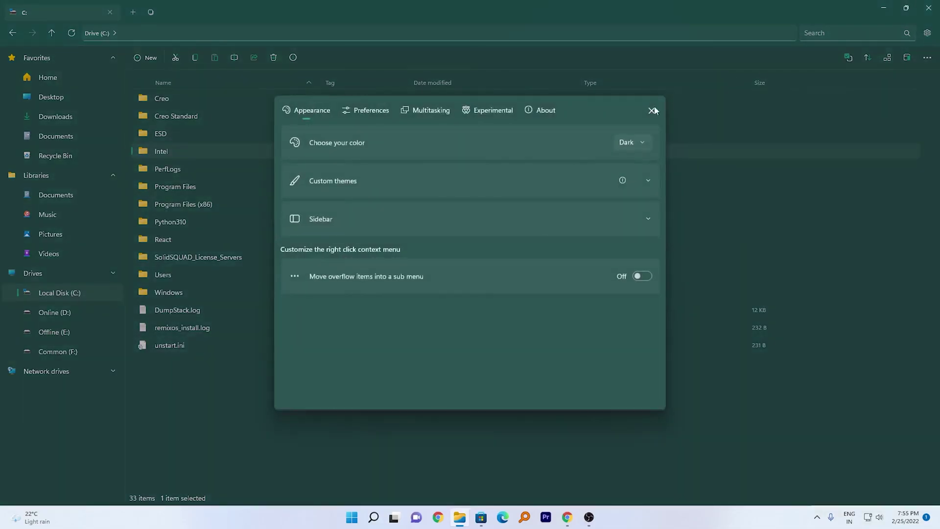
pyautogui.click(497, 114)
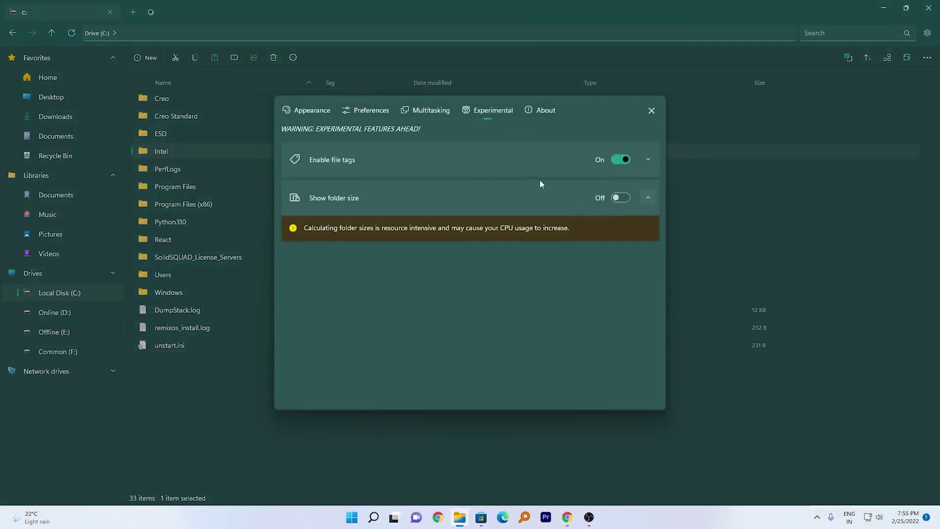
pyautogui.click(620, 198)
pyautogui.click(651, 111)
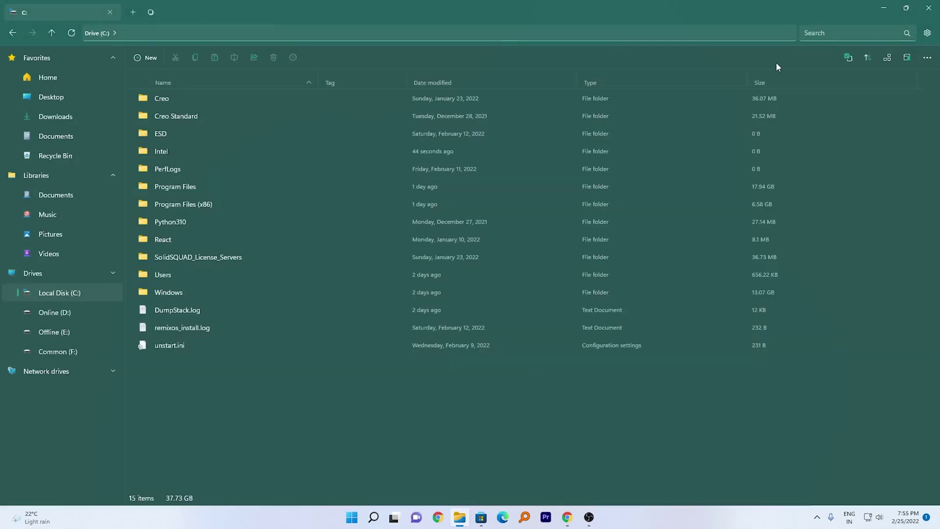